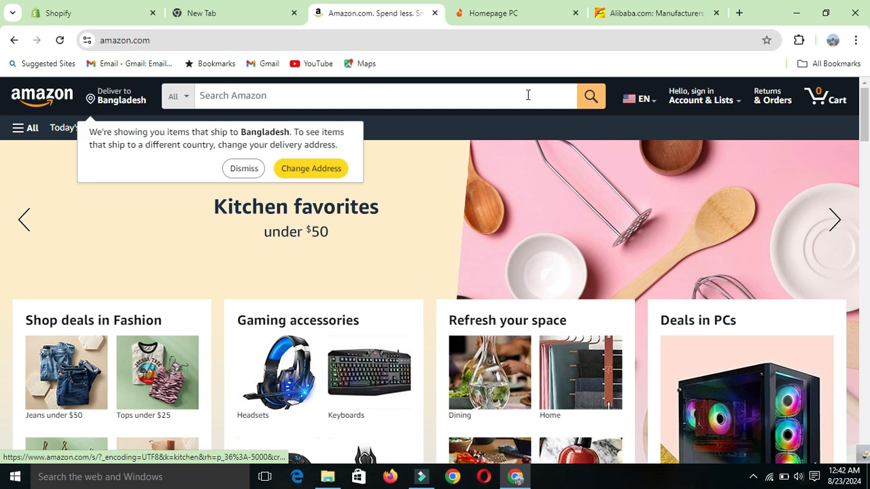
Step: Look at the Daraz and Alibaba marketplace homepages
left_click(495, 19)
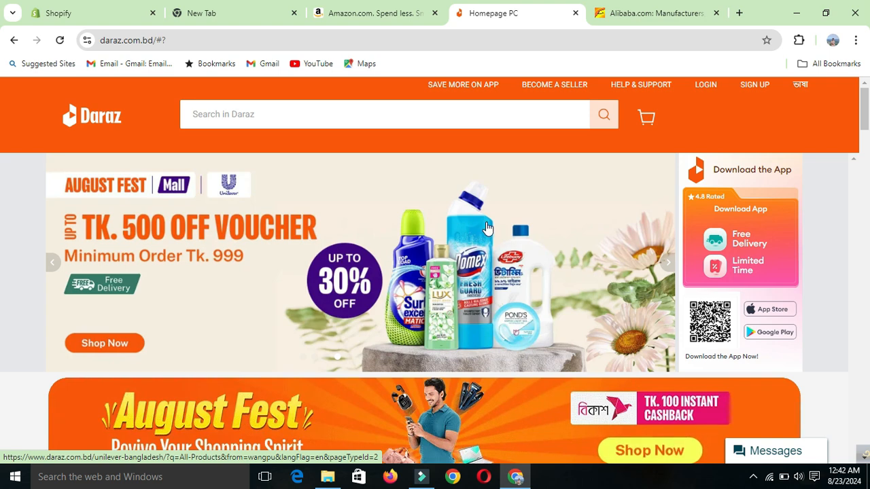
left_click(637, 19)
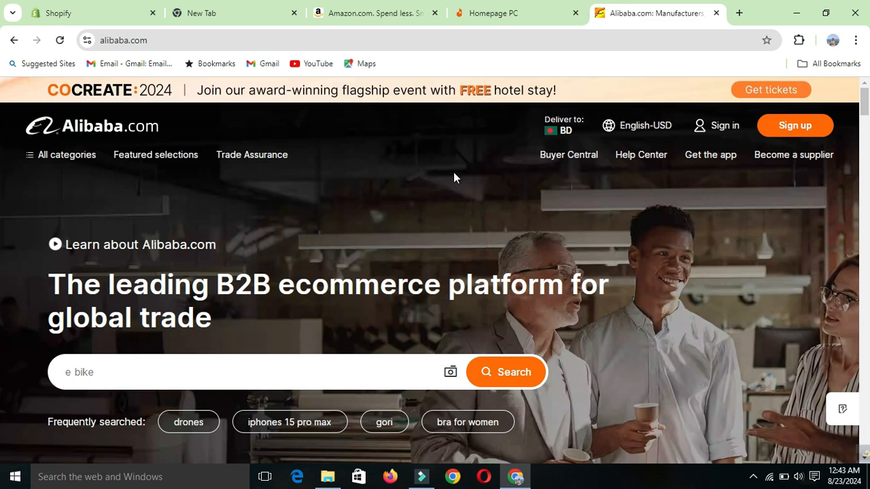
left_click(207, 14)
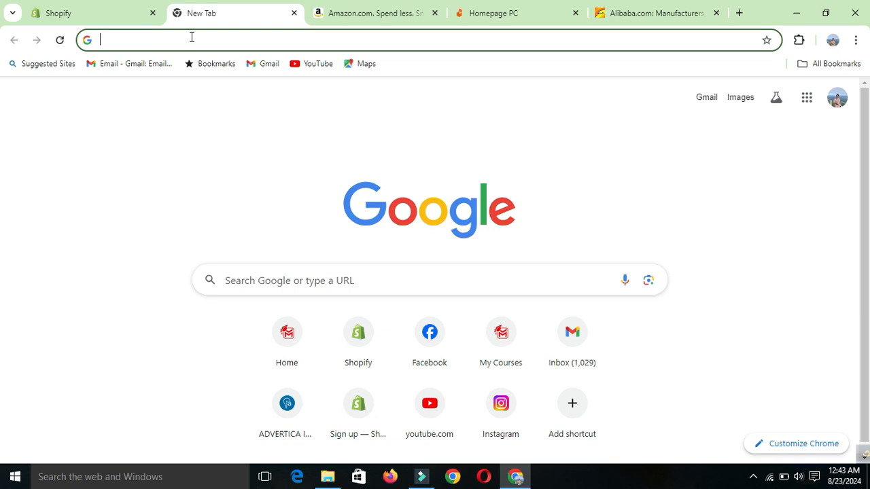
type("s")
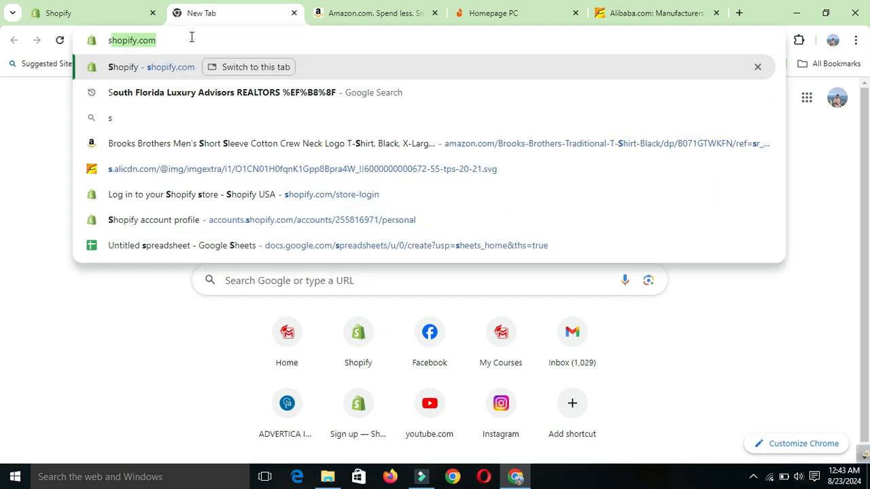
type("ho")
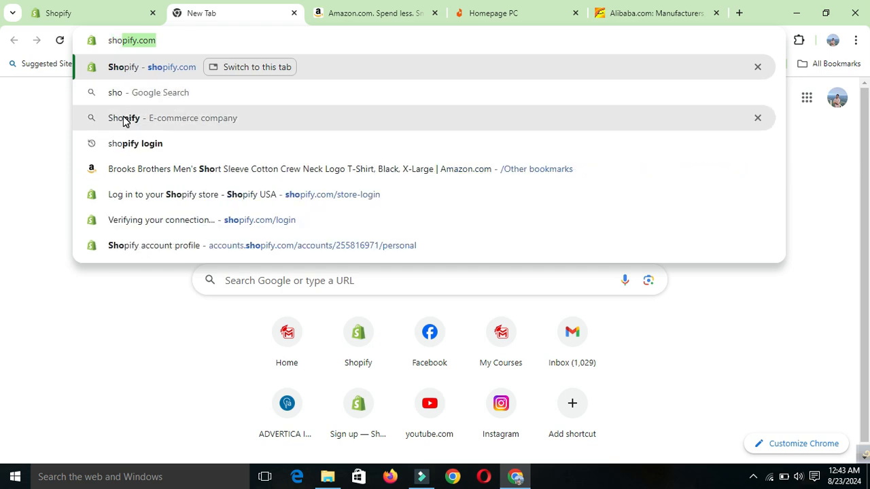
left_click(123, 118)
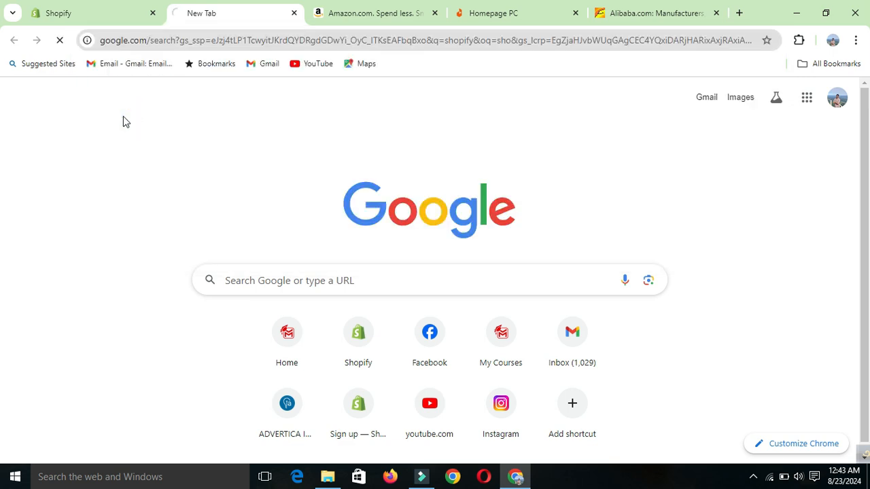
left_click(293, 13)
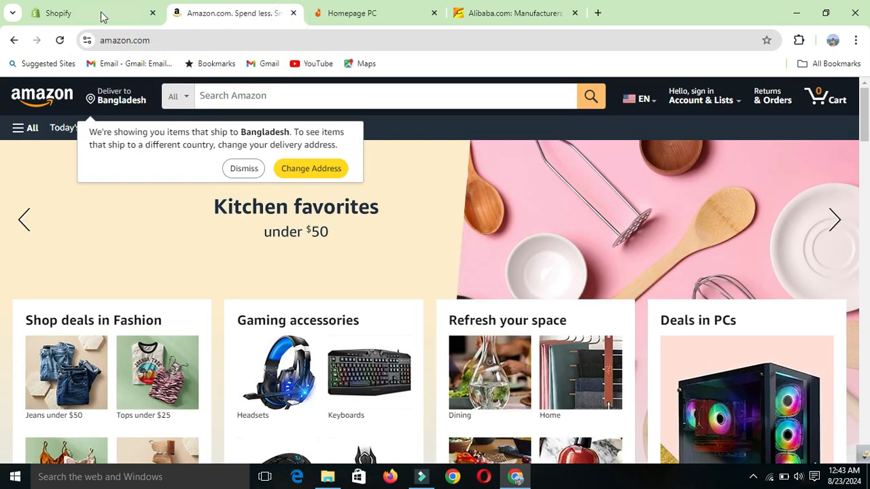
Step: Start a Shopify free trial, leaving the business questions unanswered and accepting Bangladesh as the business location
left_click(101, 16)
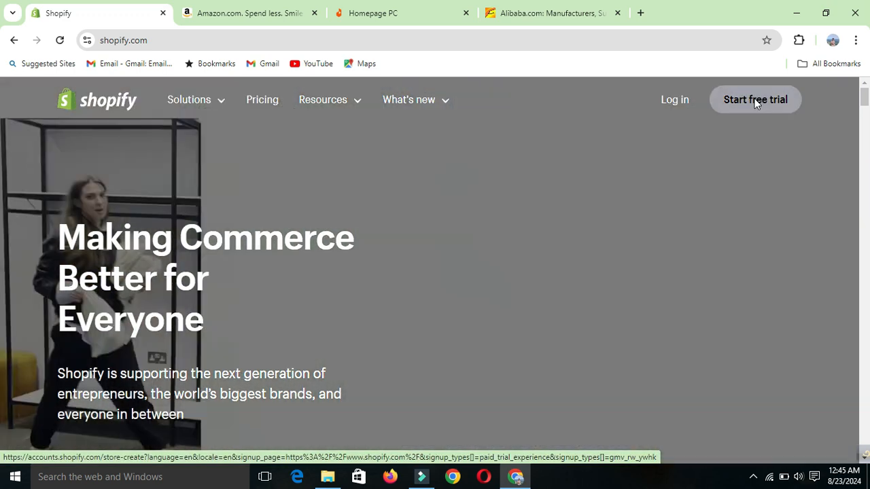
left_click(755, 101)
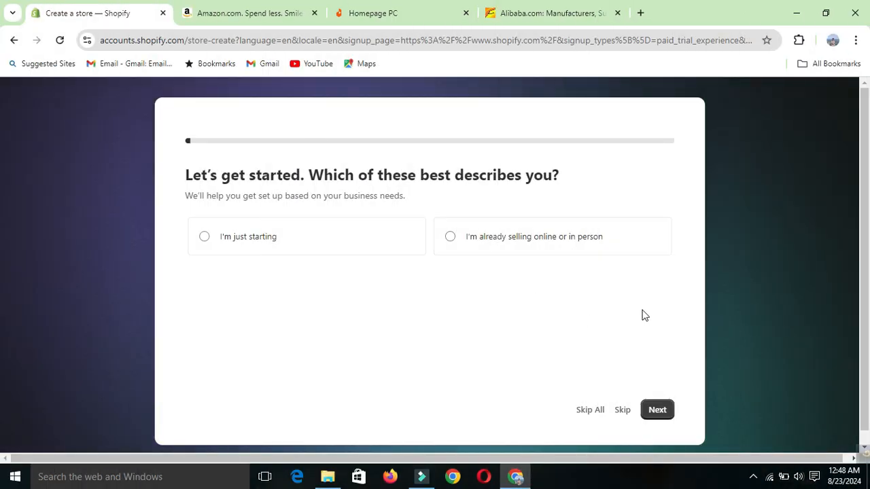
left_click(659, 412)
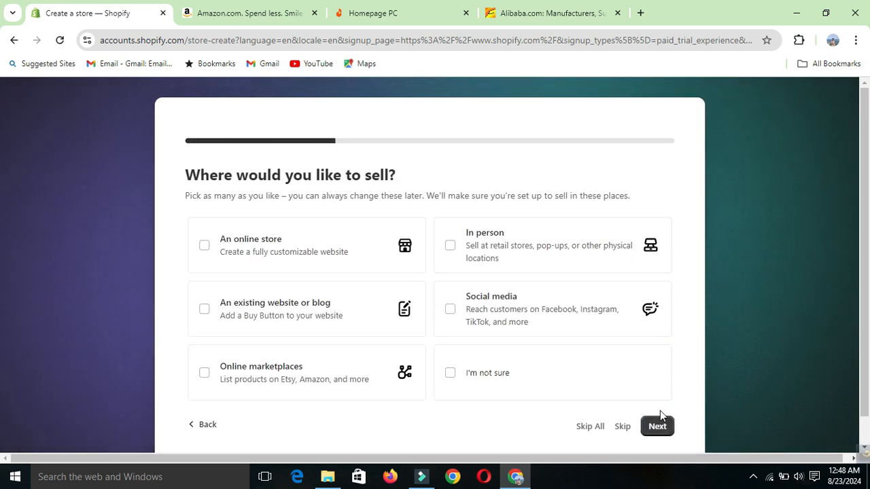
left_click(657, 429)
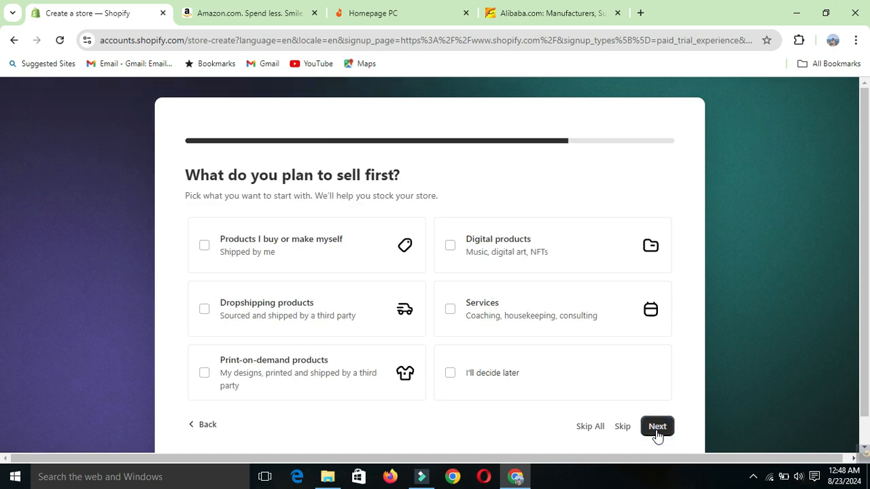
left_click(656, 431)
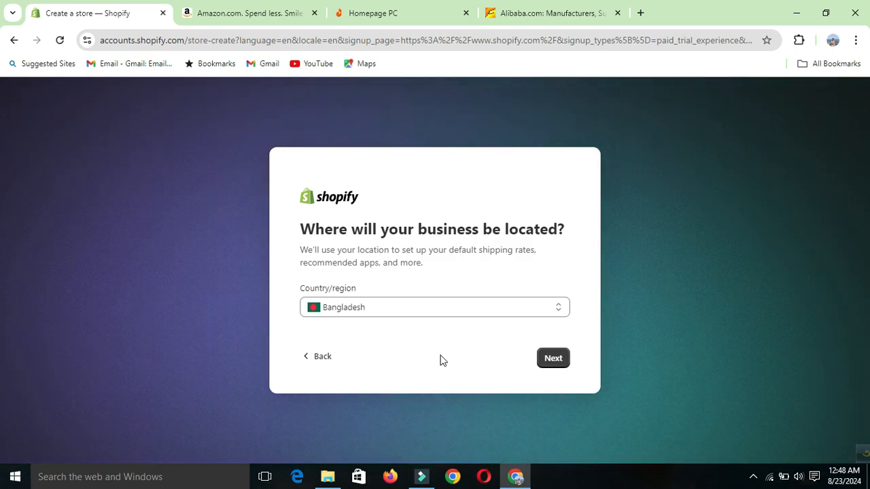
left_click(553, 359)
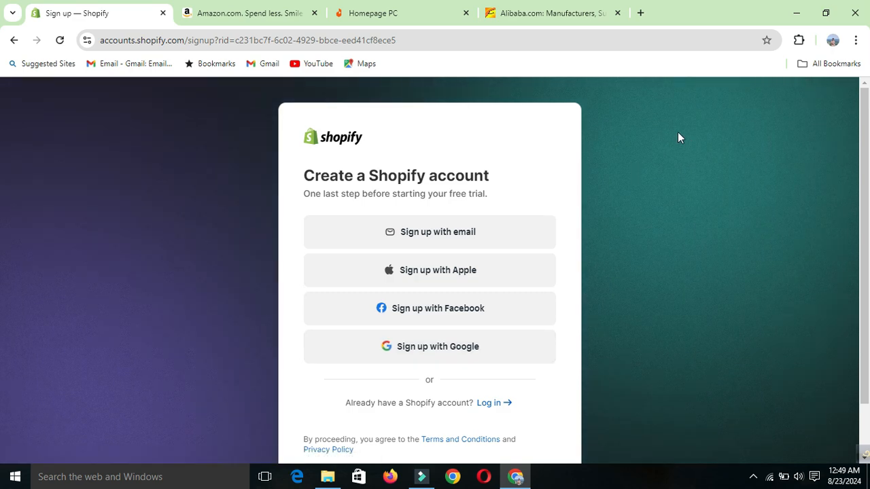
Step: Create the Shopify account by signing up with the existing Google account
left_click(429, 348)
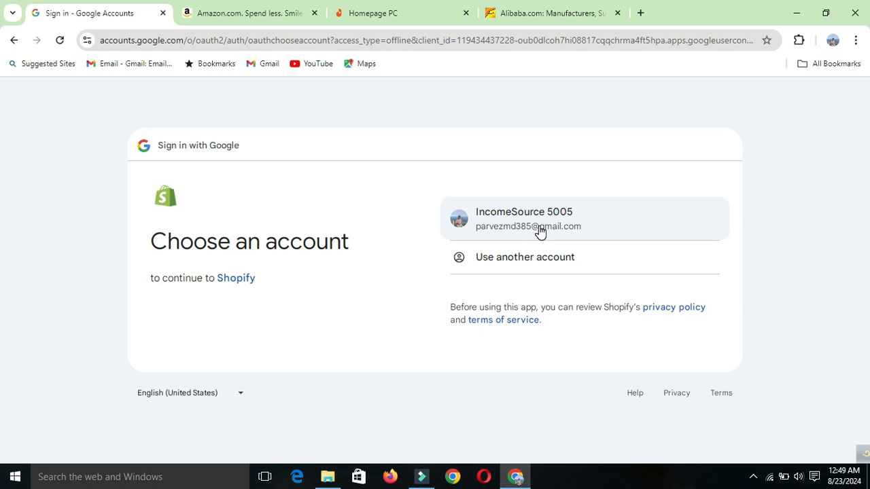
left_click(538, 231)
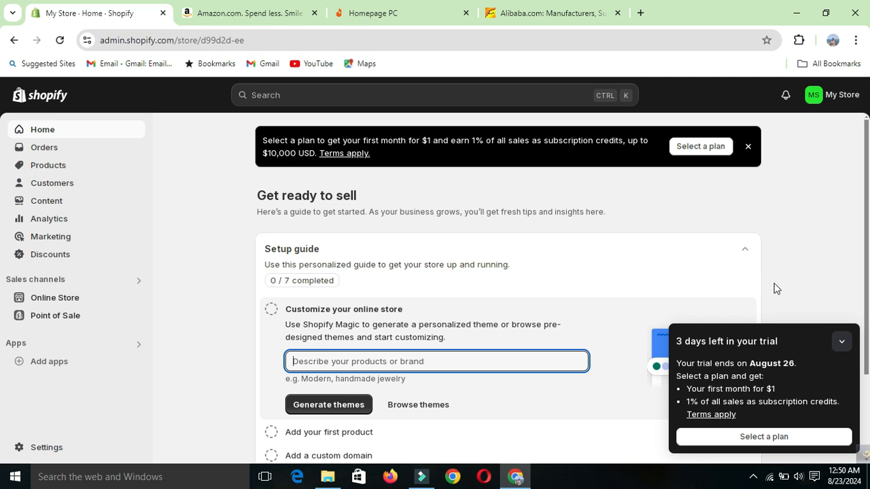
Step: Collapse the trial notice and start adding a new product to the store
left_click(841, 344)
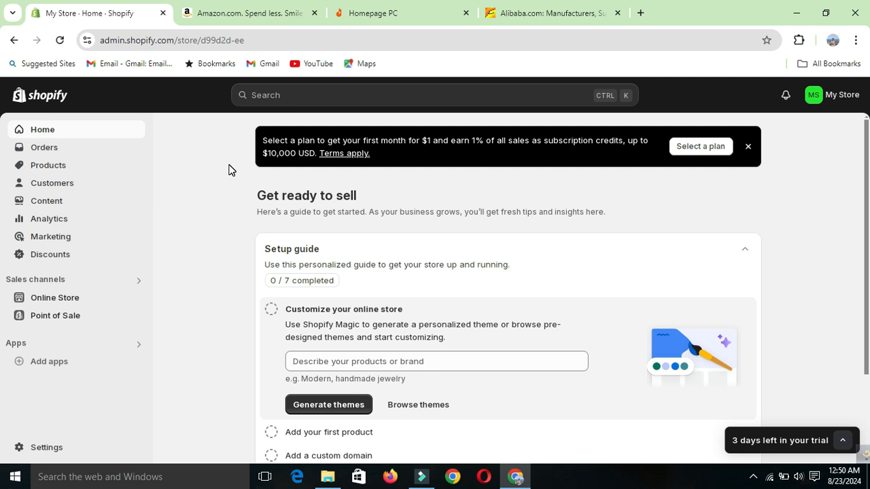
left_click(49, 167)
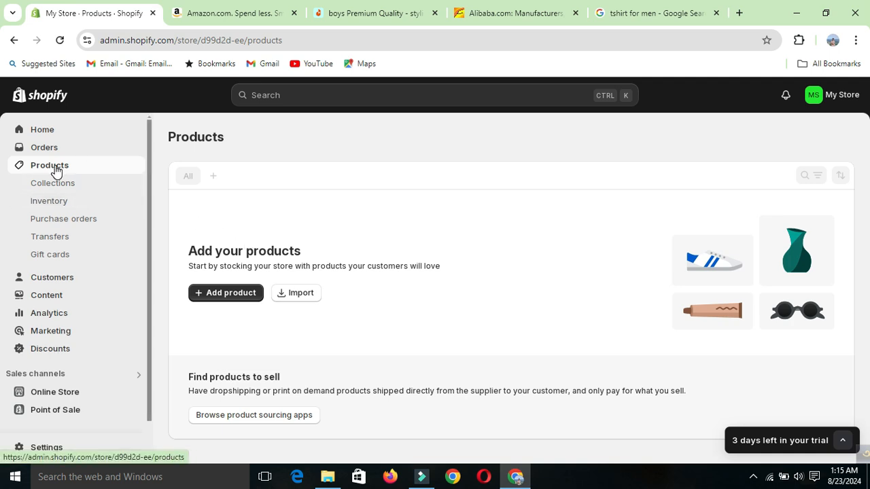
left_click(224, 299)
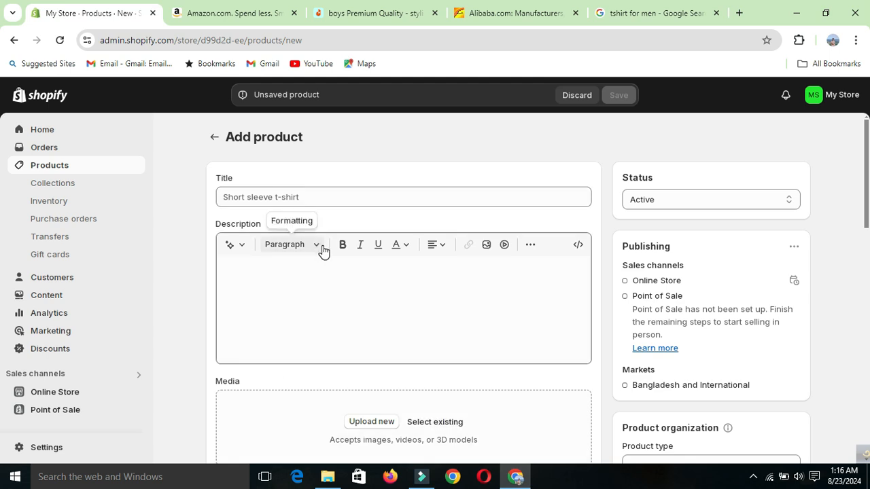
Step: Copy the Daraz T-shirt's name into the product title: "boys Premium Quality - stylish new T Shirt - Casual T Shirt For Men // T Shirt"
left_click(361, 15)
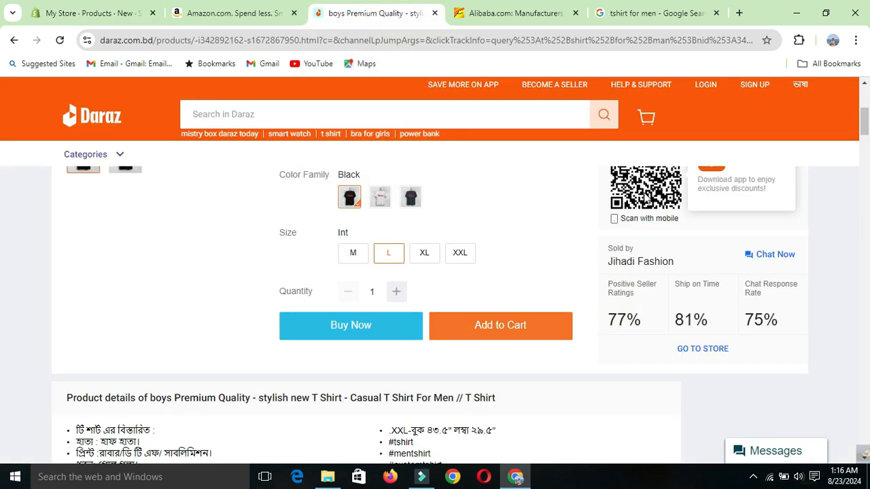
left_click_drag(867, 135, 866, 87)
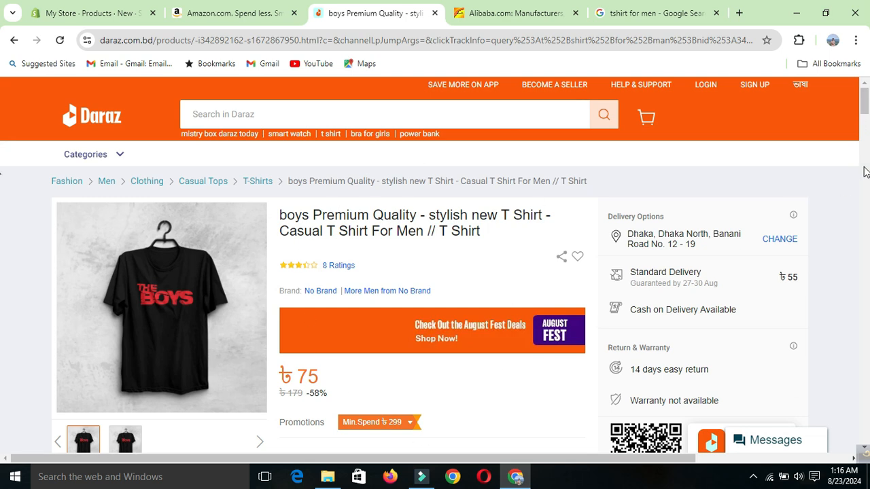
mouse_move(219, 363)
left_click_drag(281, 210, 532, 237)
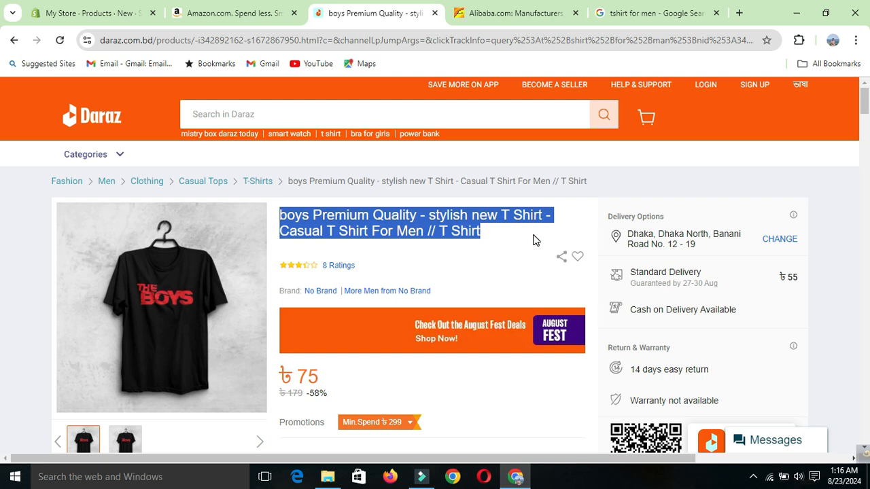
left_click(116, 12)
left_click(319, 198)
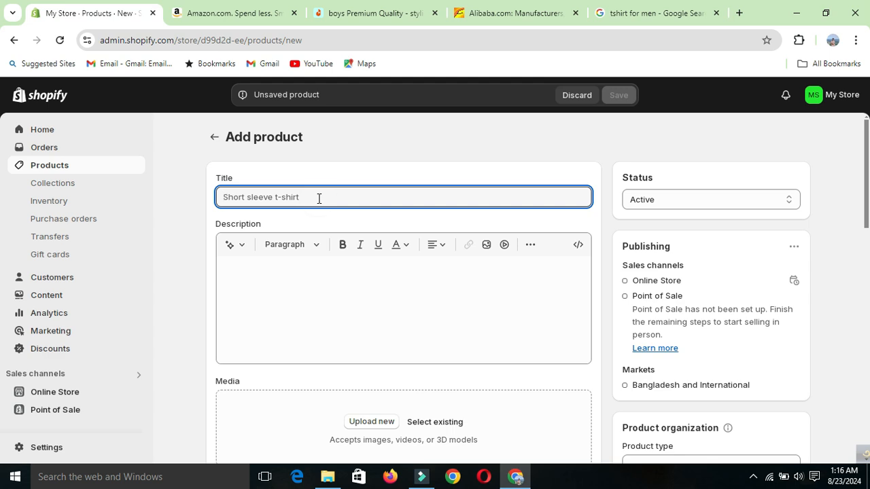
type("boys Premium Quality - Stylish new T Shirt - Casual T Shirt For Men // T Shirt")
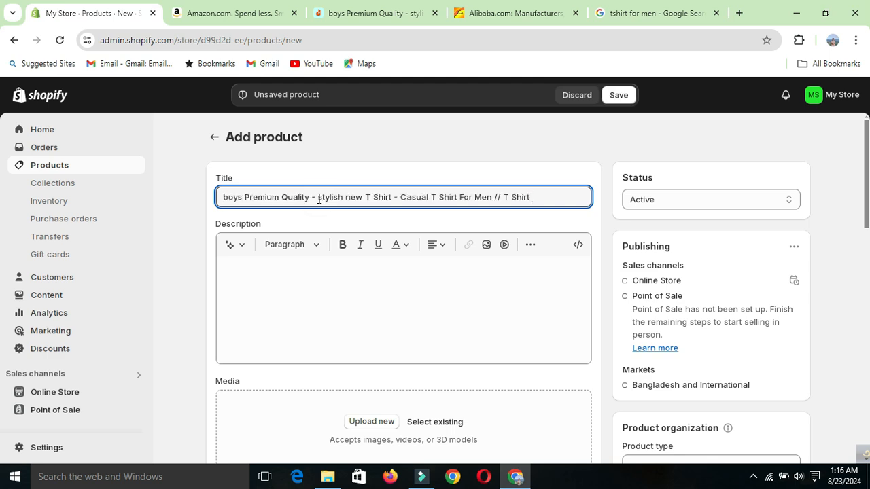
Step: Copy the product details heading and both bullet columns from the Daraz T-shirt page into the new product's description
left_click(251, 286)
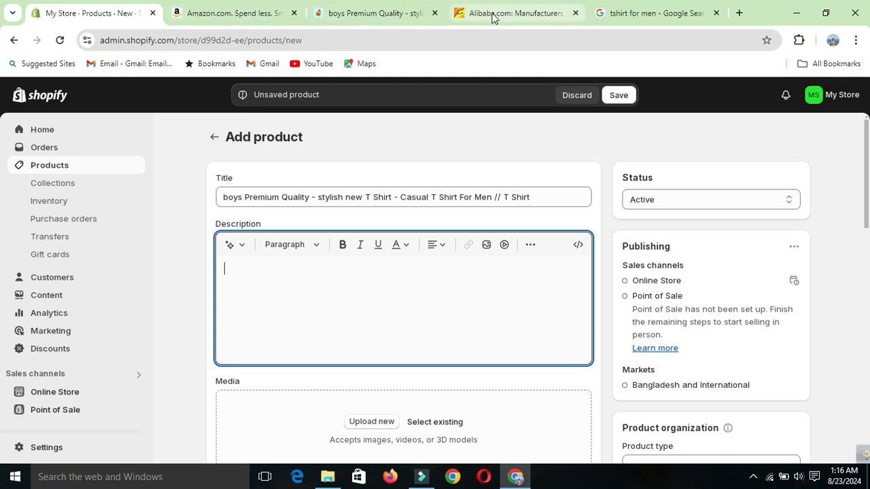
left_click(391, 13)
left_click_drag(866, 116, 866, 146)
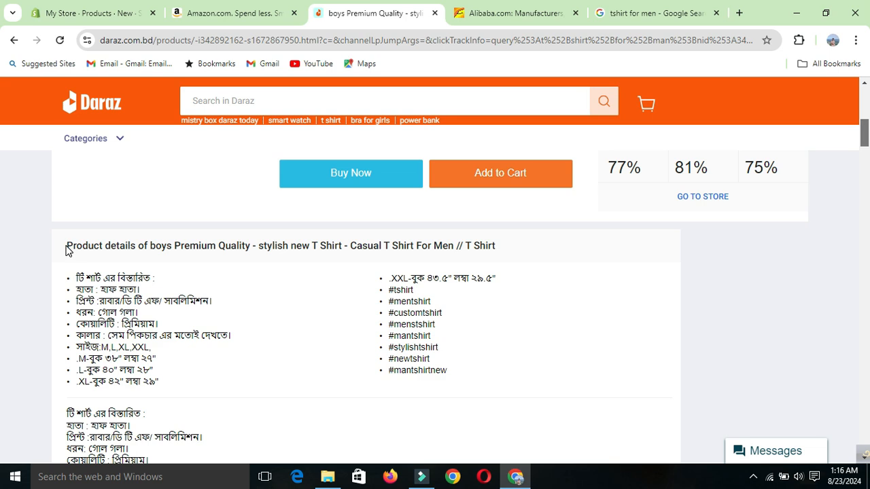
left_click_drag(68, 245, 466, 368)
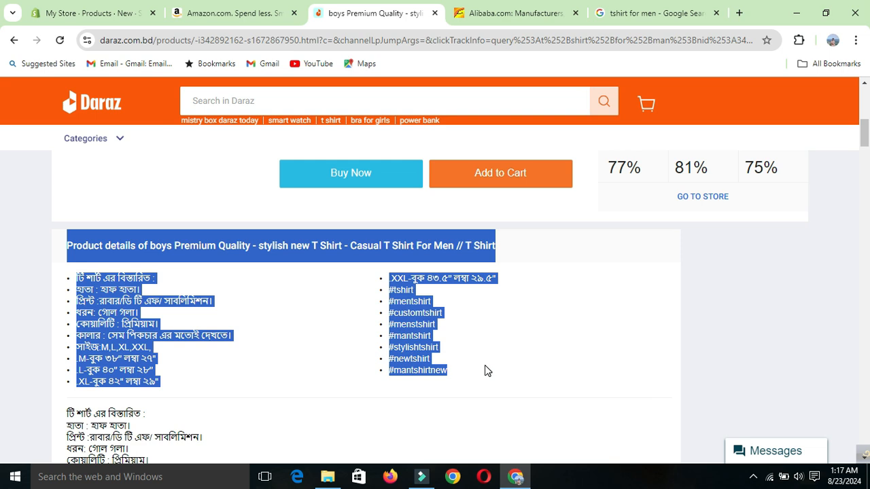
left_click(98, 14)
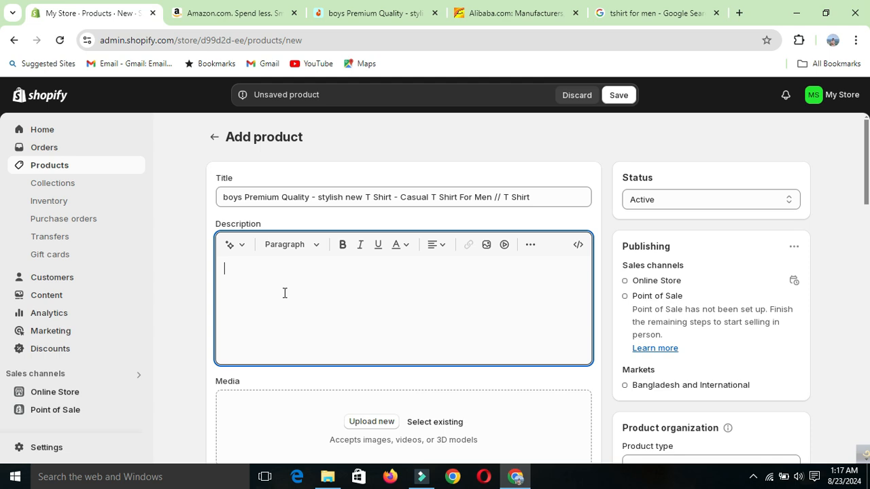
key("ctrl+v")
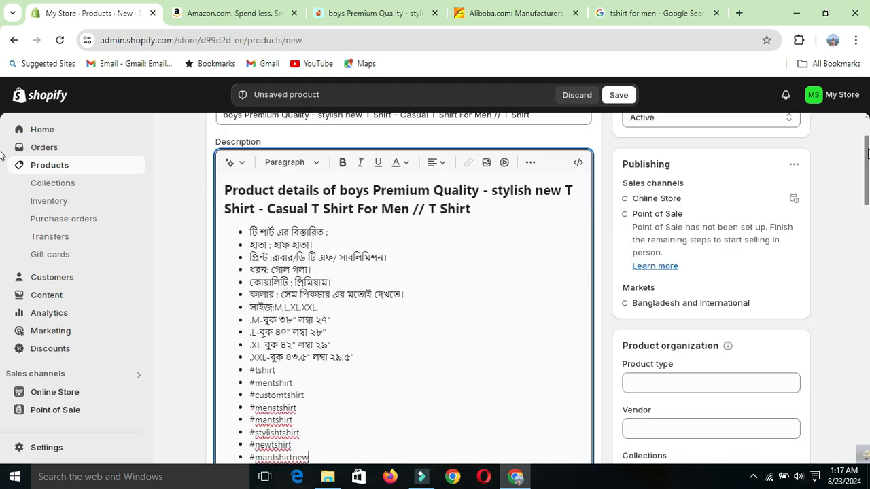
Step: Upload the black T-shirt image download (1).jpg from Downloads as the product's first media file
left_click_drag(866, 161, 869, 221)
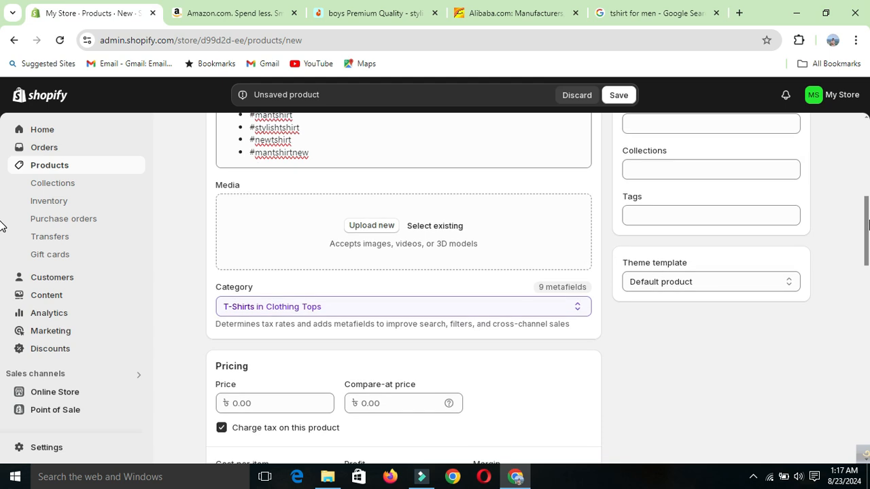
left_click(371, 225)
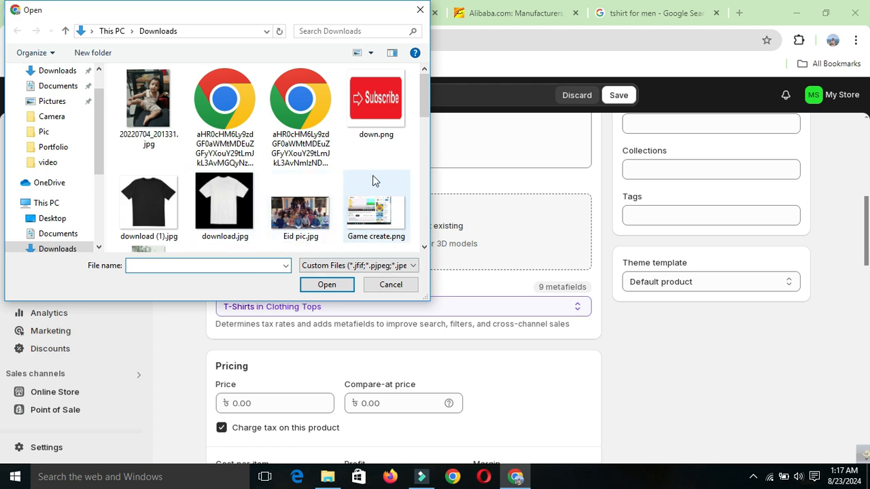
left_click(154, 200)
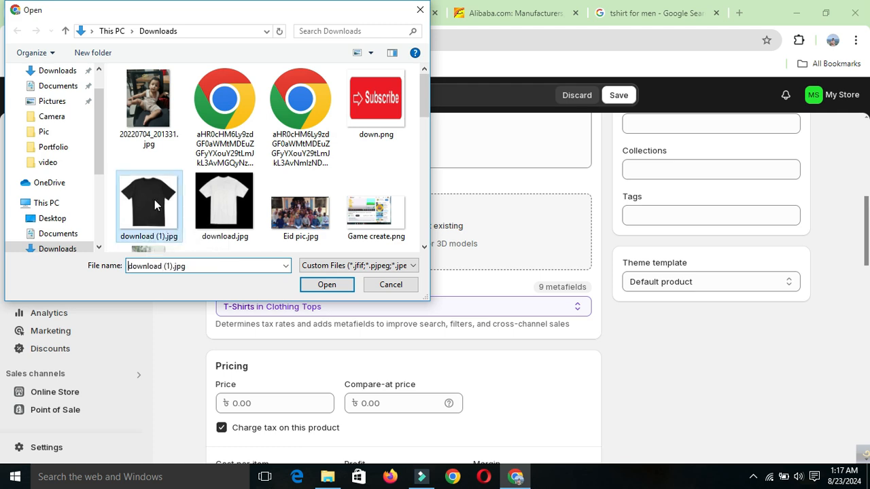
left_click(326, 284)
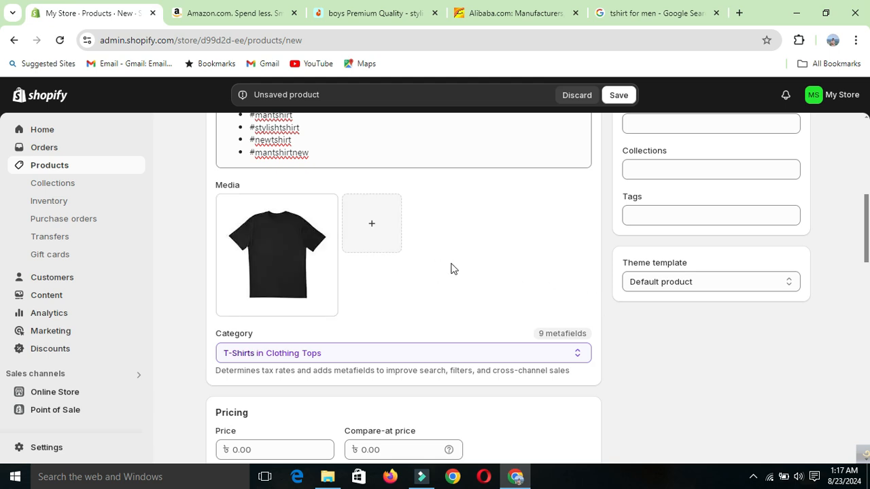
Step: Upload the white T-shirt image download.jpg from Downloads as the product's second media file
left_click(376, 228)
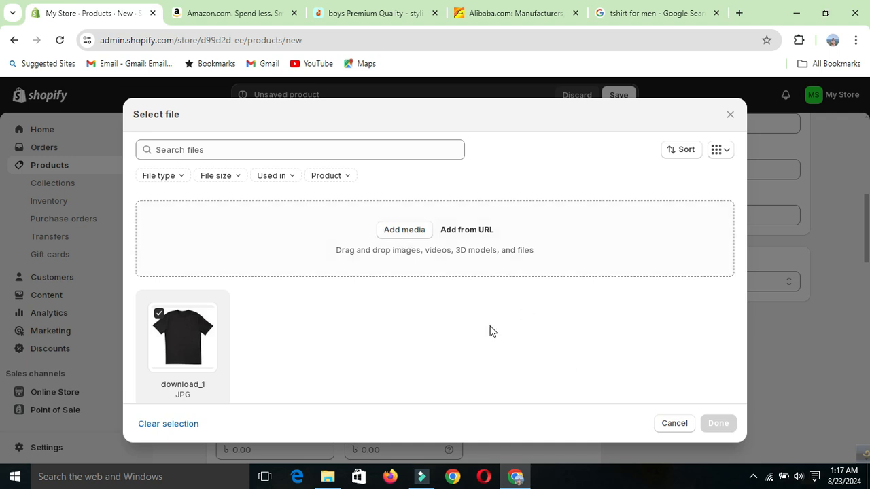
left_click(411, 232)
left_click(234, 204)
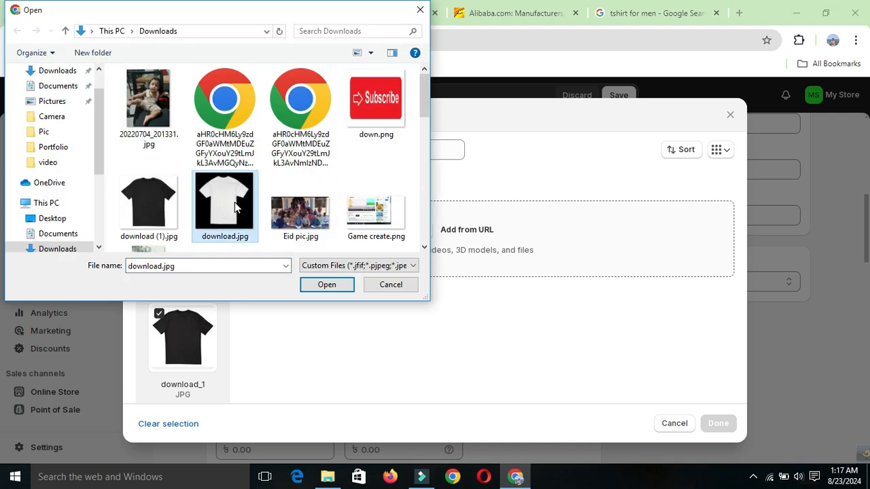
left_click(317, 281)
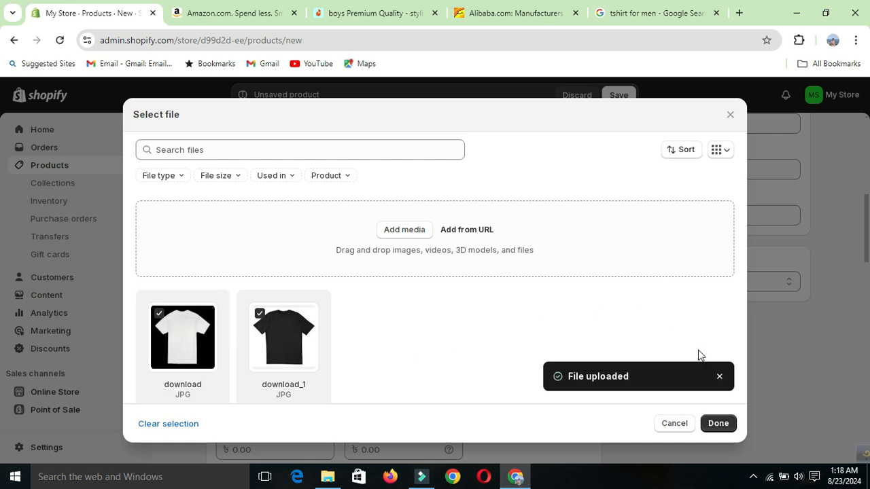
left_click(715, 423)
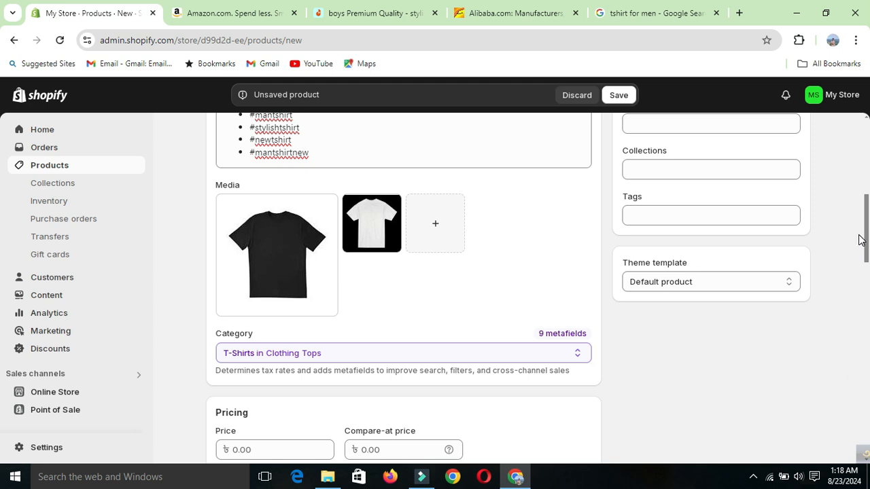
Step: Check the T-shirt's price on the Daraz page, and set the product's compare-at price to 500 and its price to 350
left_click_drag(867, 240, 868, 265)
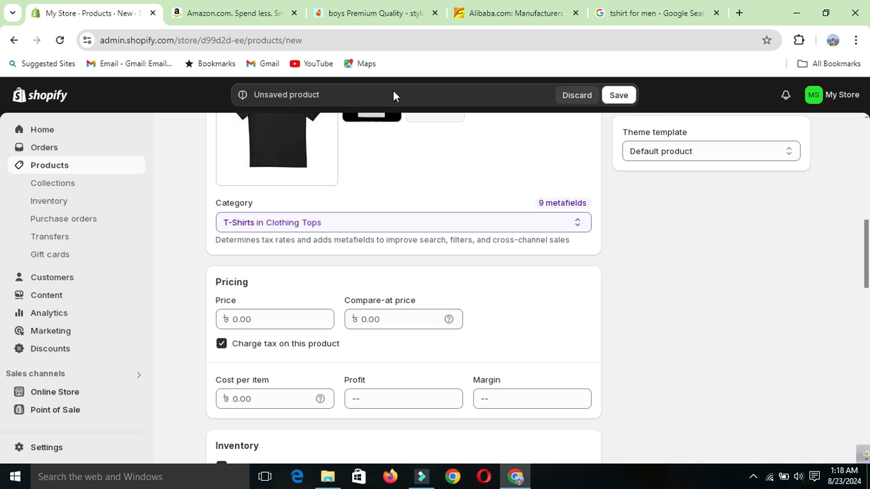
left_click(389, 14)
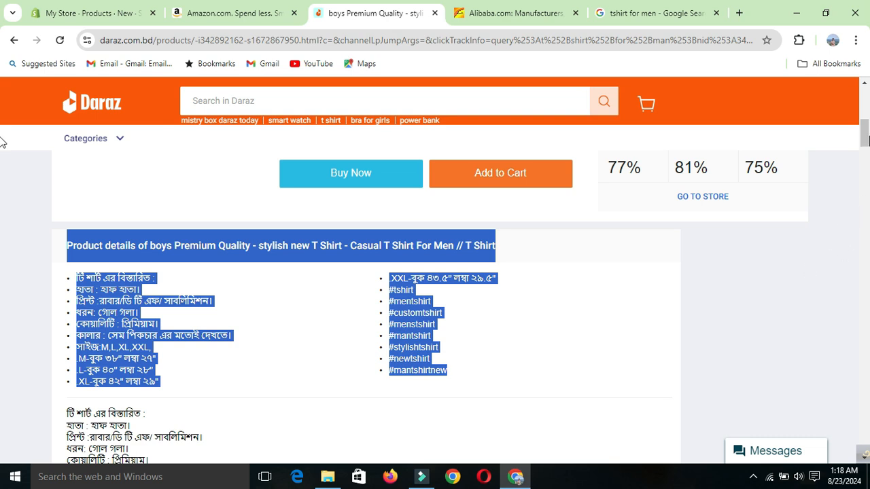
left_click(584, 294)
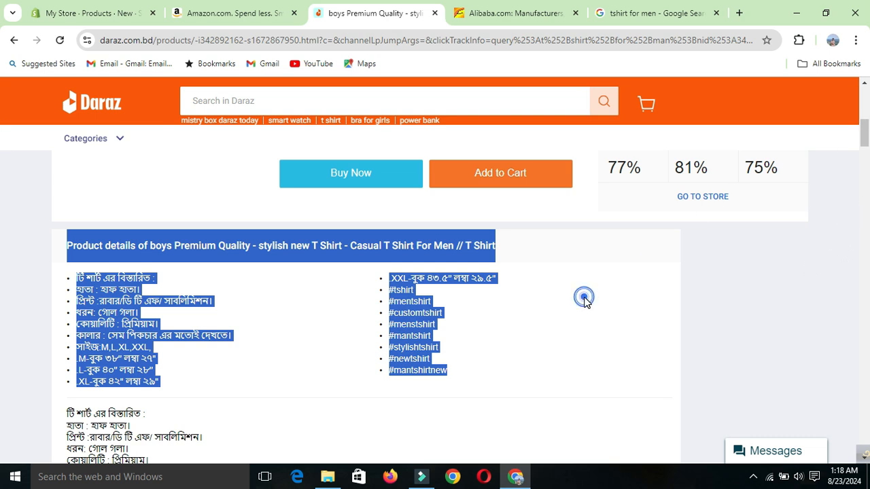
left_click(863, 110)
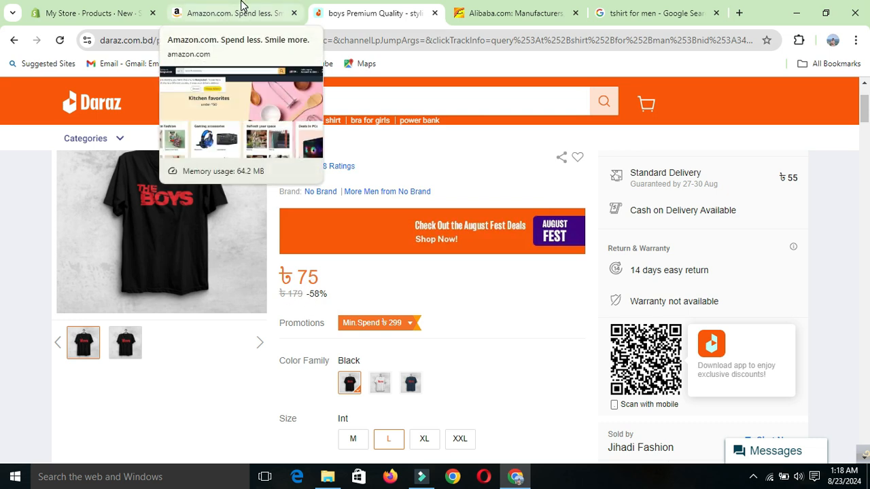
left_click(108, 9)
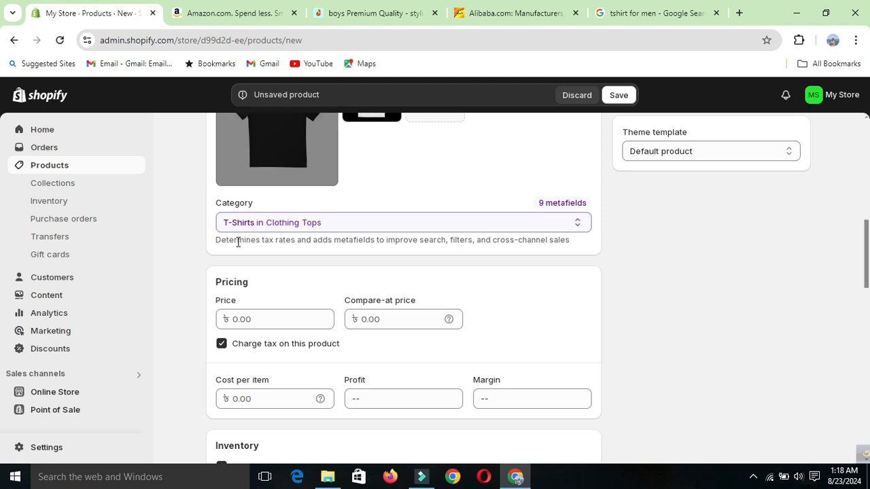
left_click(259, 321)
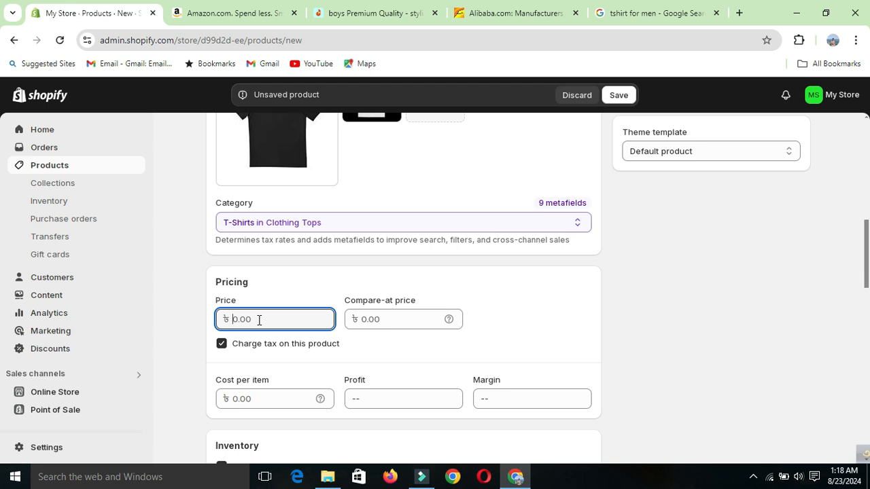
left_click(370, 320)
type("500")
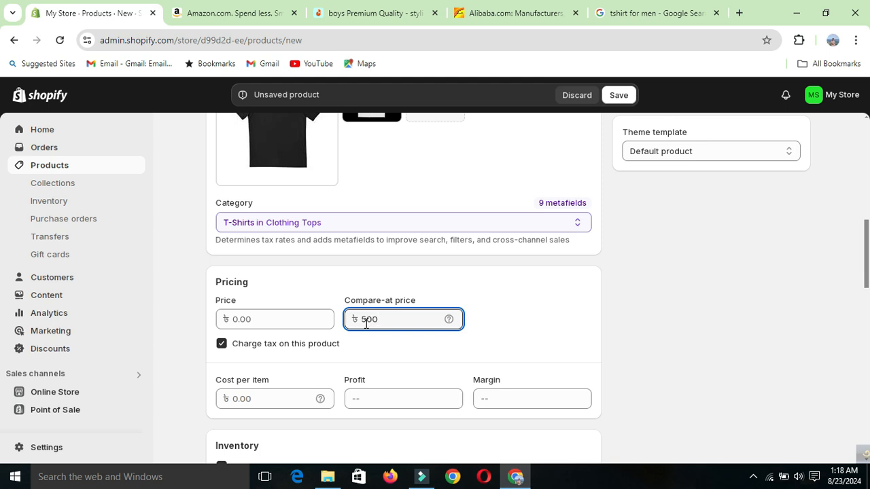
left_click(292, 322)
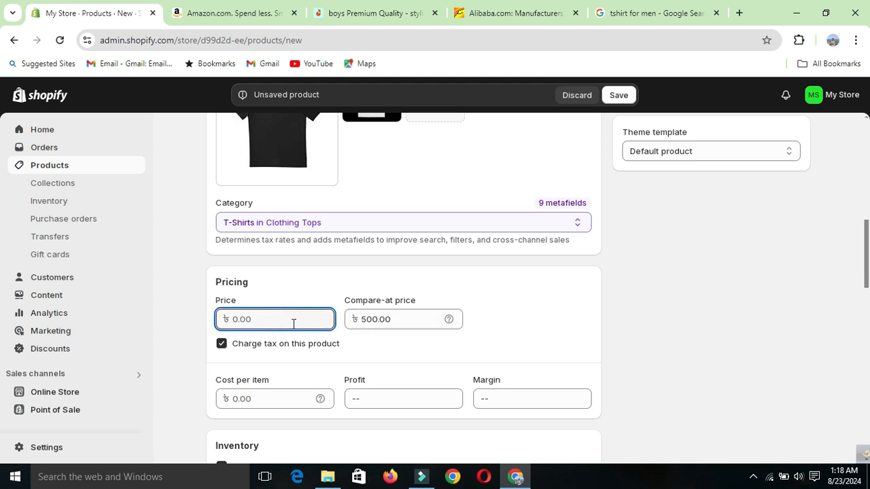
type("350")
Step: In the inventory settings, allow selling to continue when out of stock and mark the product as having a SKU or barcode
left_click_drag(868, 282, 868, 297)
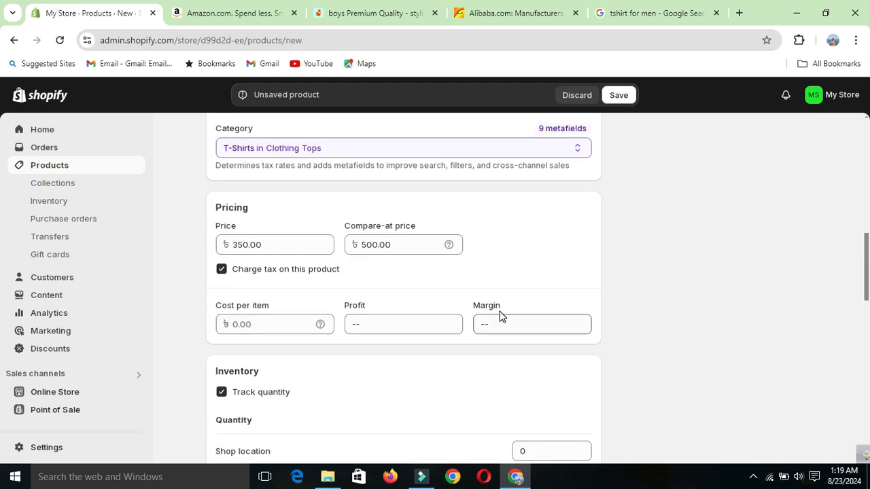
left_click(866, 289)
left_click_drag(866, 288, 868, 322)
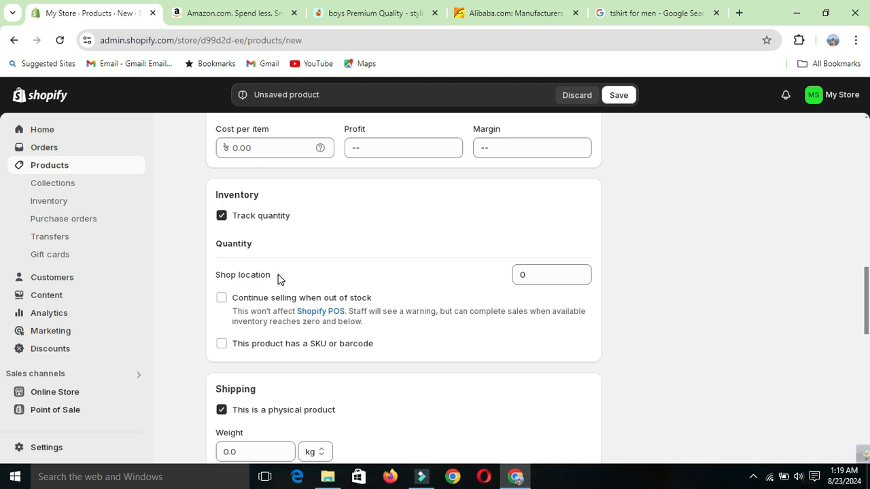
left_click(222, 299)
left_click(221, 344)
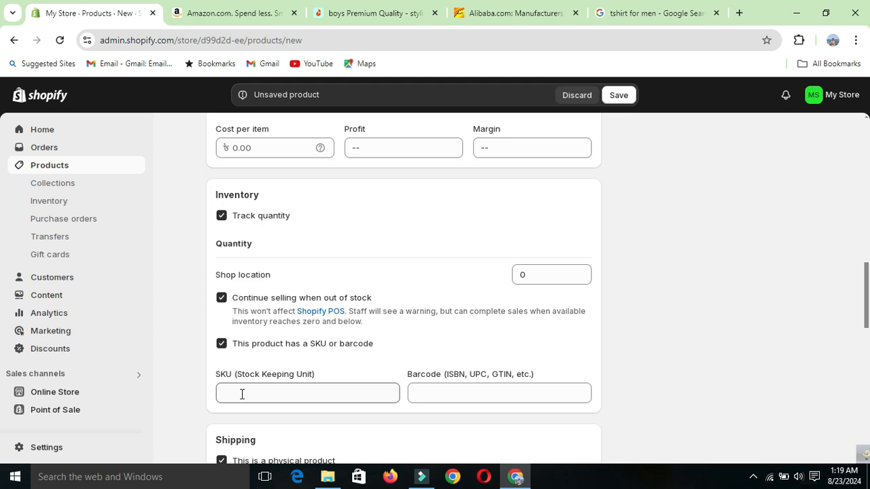
left_click(369, 18)
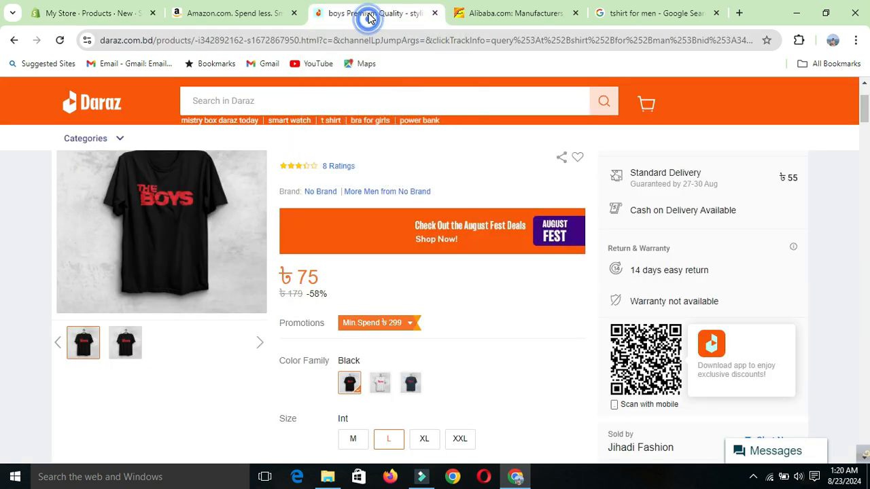
left_click_drag(863, 108, 869, 172)
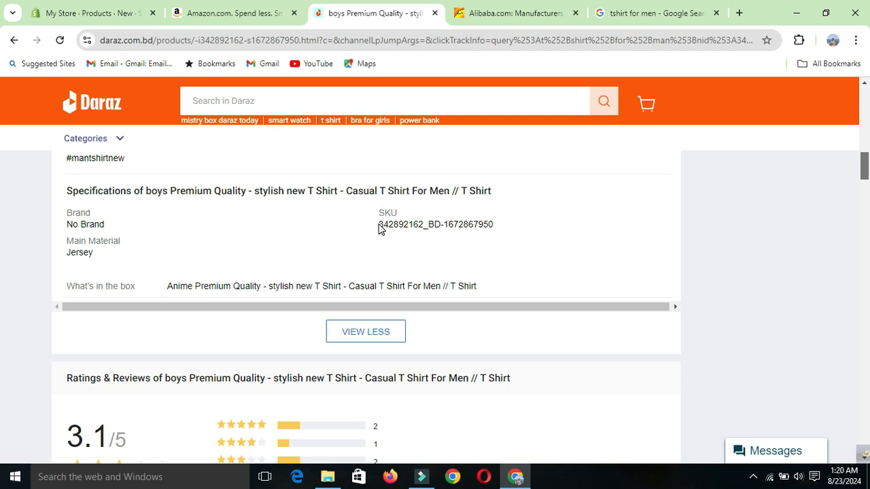
left_click_drag(380, 224, 507, 226)
key("ctrl+c")
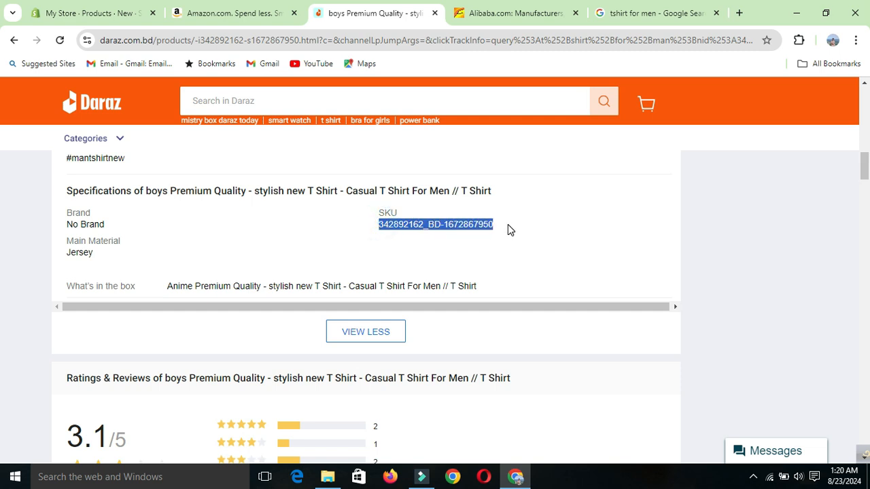
left_click(112, 15)
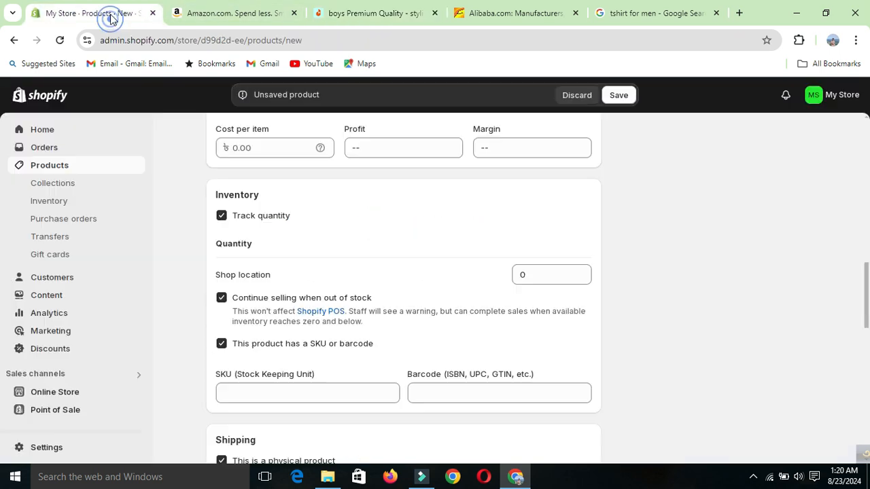
left_click(257, 391)
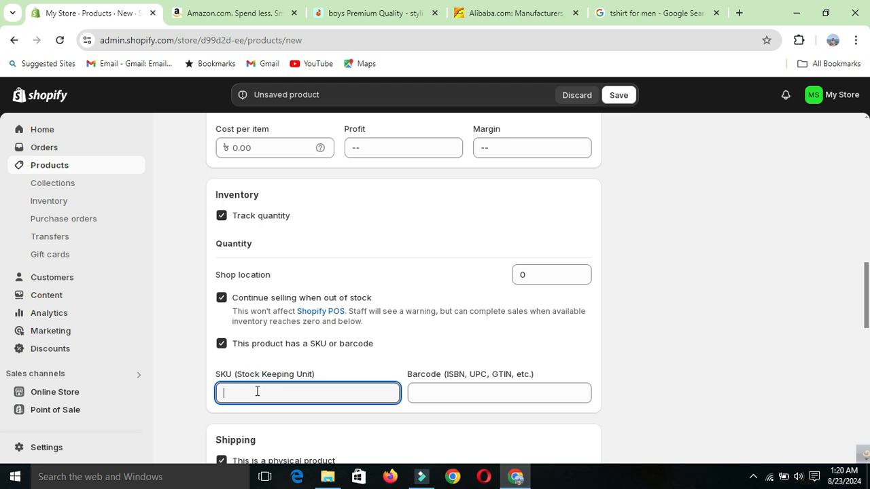
key("ctrl+v")
Step: Add Size as the product's first variant option, connected to the size metafield
left_click_drag(867, 320, 868, 354)
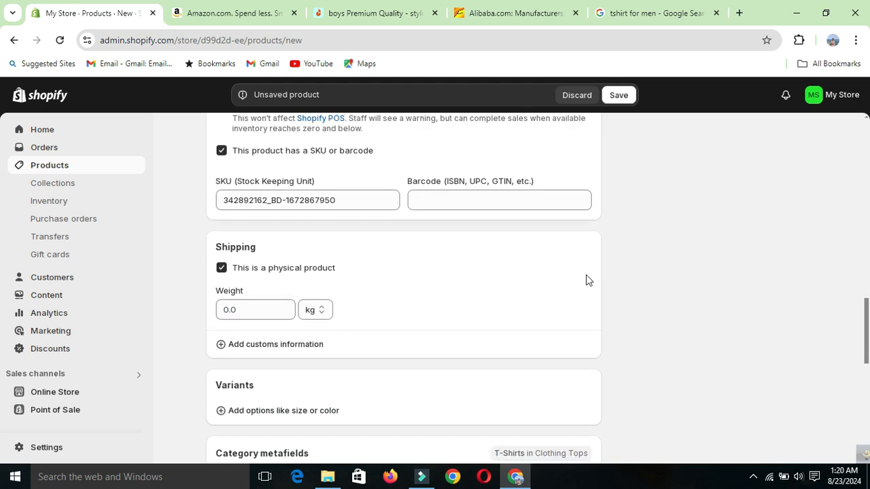
left_click_drag(866, 334, 868, 348)
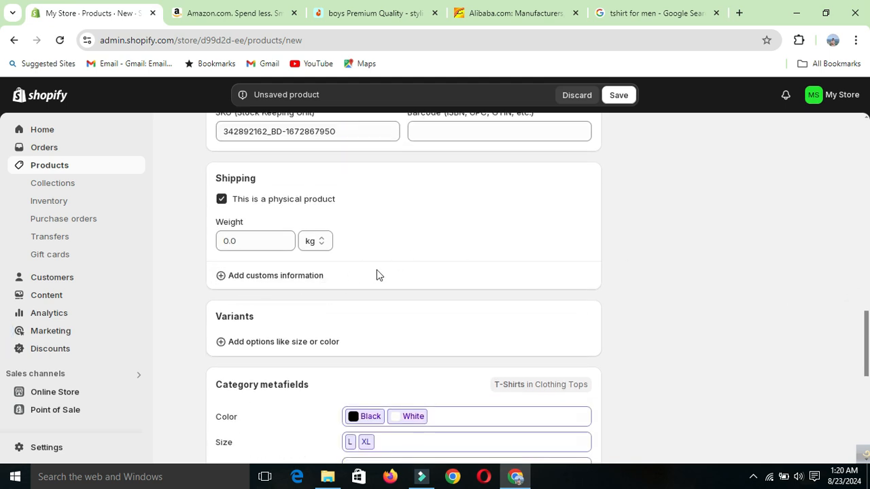
scroll(863, 342, "down", 1)
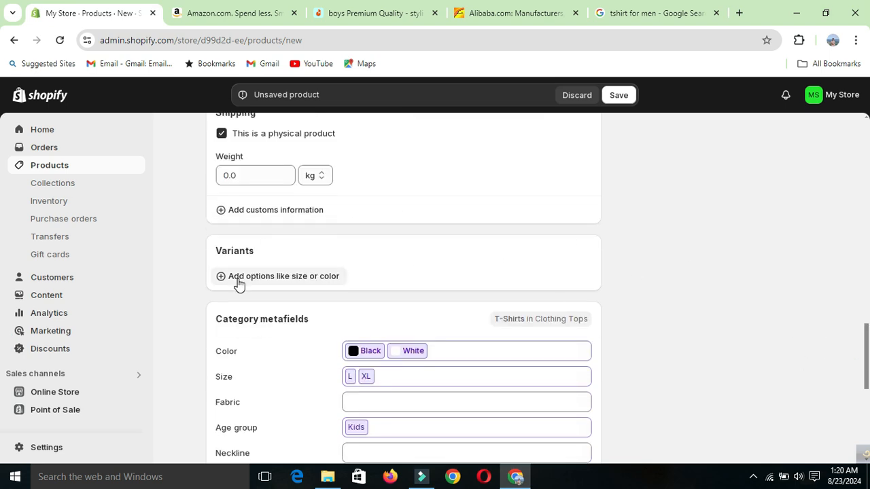
left_click(297, 283)
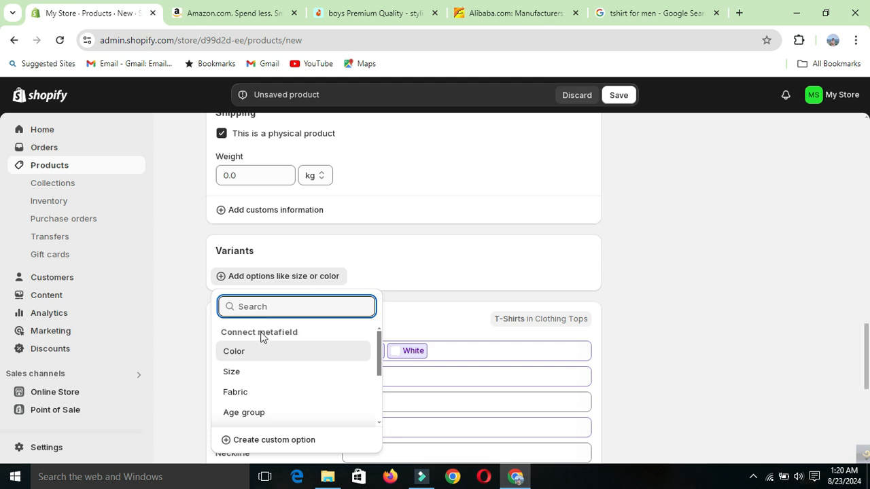
left_click(235, 372)
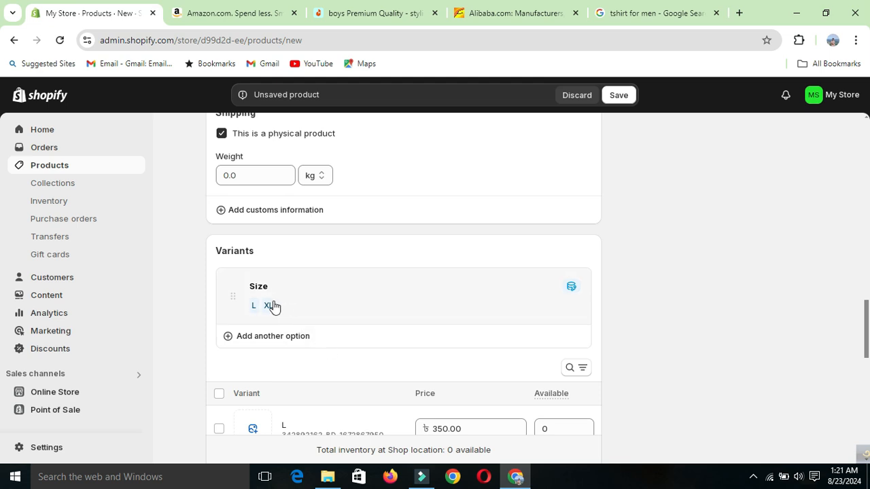
left_click(270, 336)
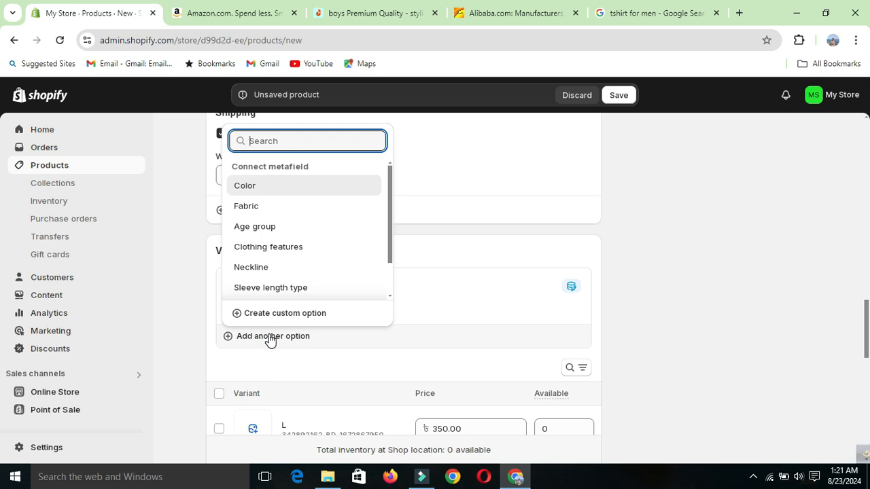
left_click(269, 336)
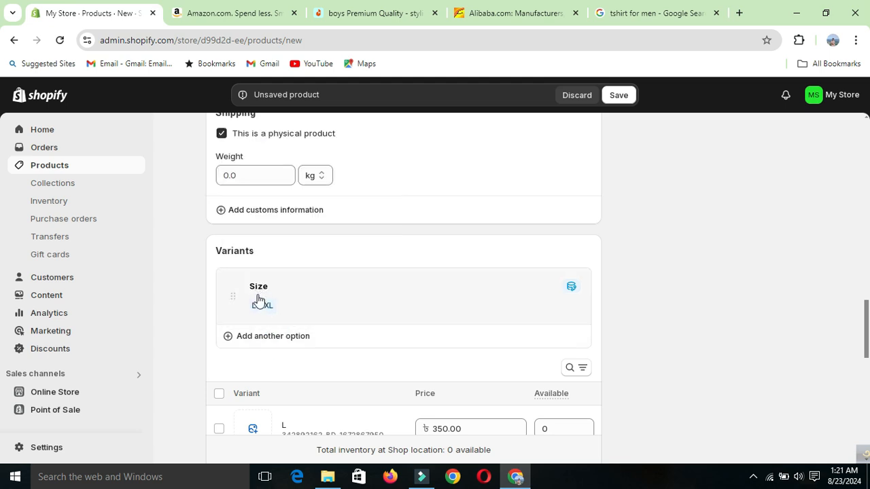
Step: Edit the Size option's values by removing L and adding 2XL alongside XL
left_click(259, 307)
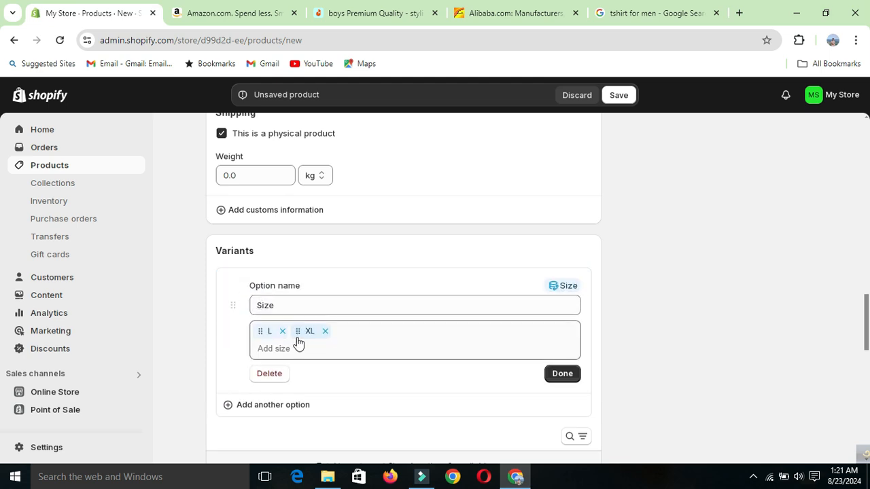
left_click(282, 332)
left_click(284, 350)
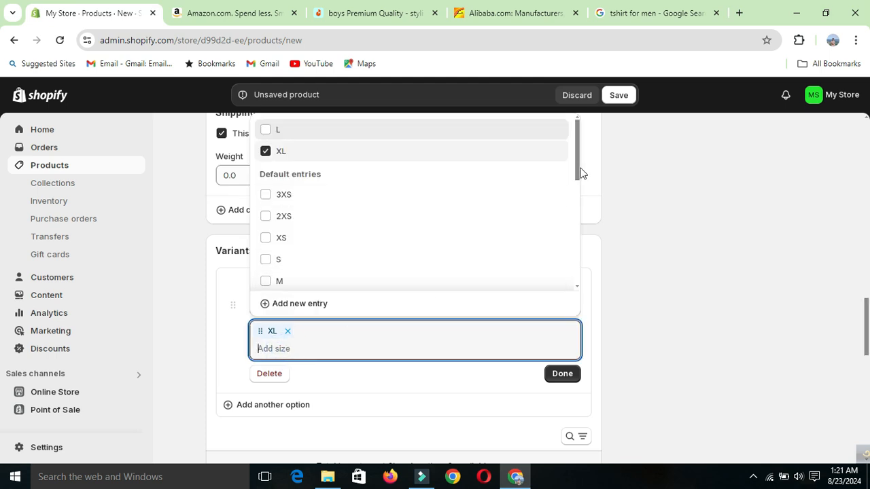
left_click_drag(577, 170, 611, 249)
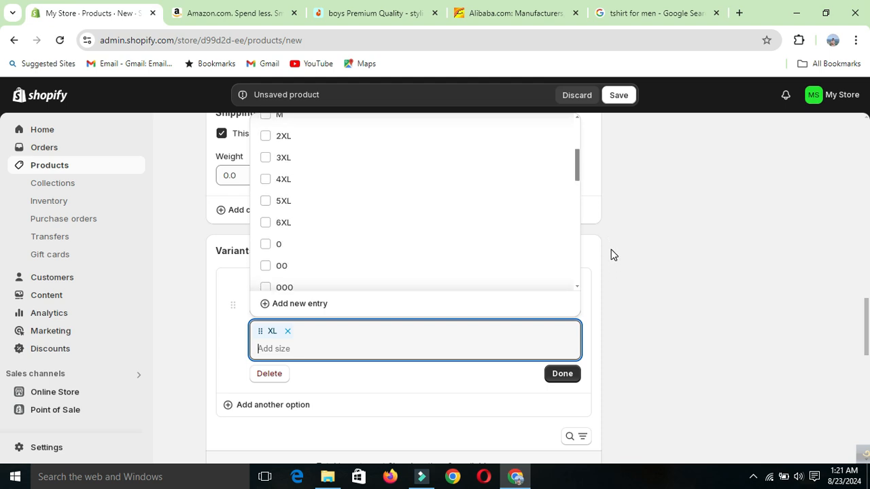
left_click_drag(611, 248, 611, 247)
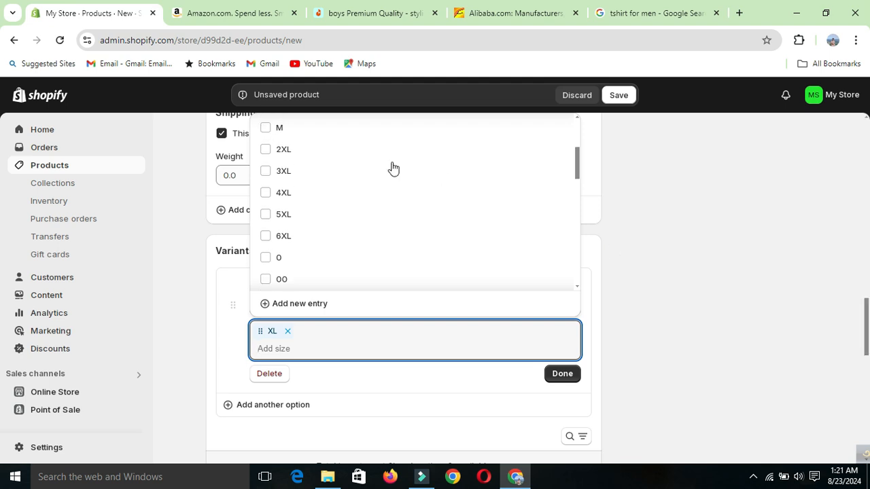
left_click(279, 151)
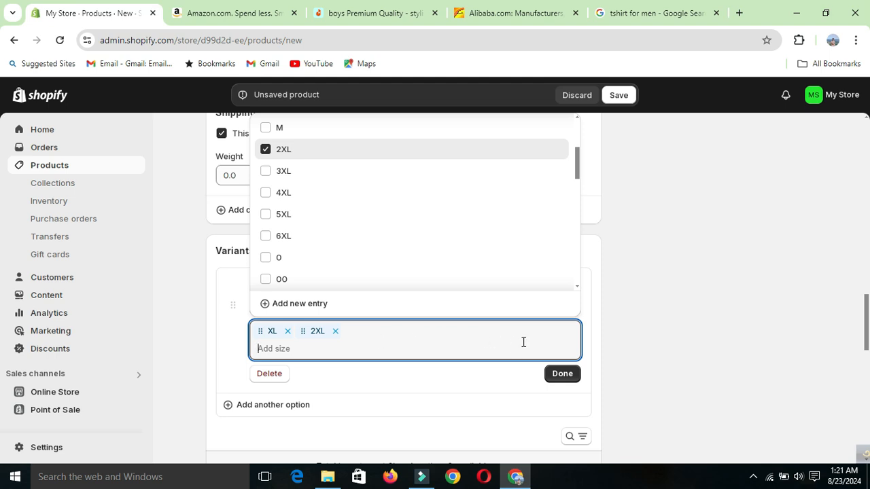
left_click(562, 375)
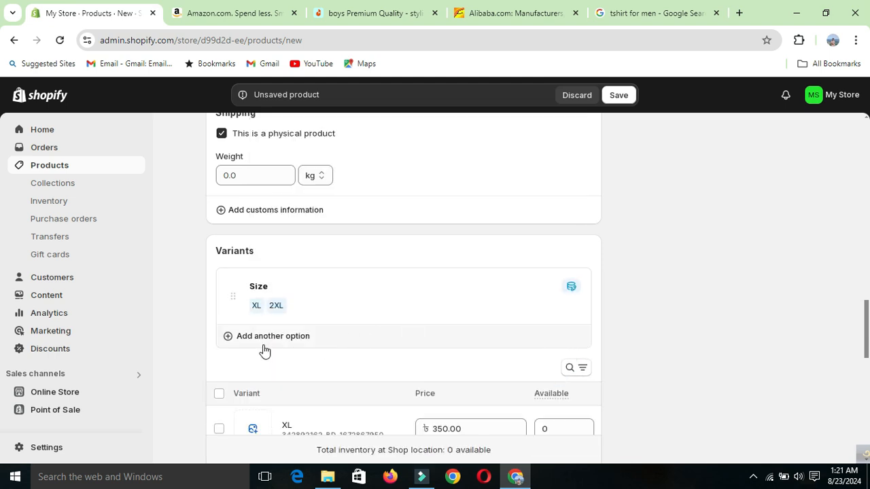
Step: Add Color as a second variant option, connected to the color metafield
left_click(301, 343)
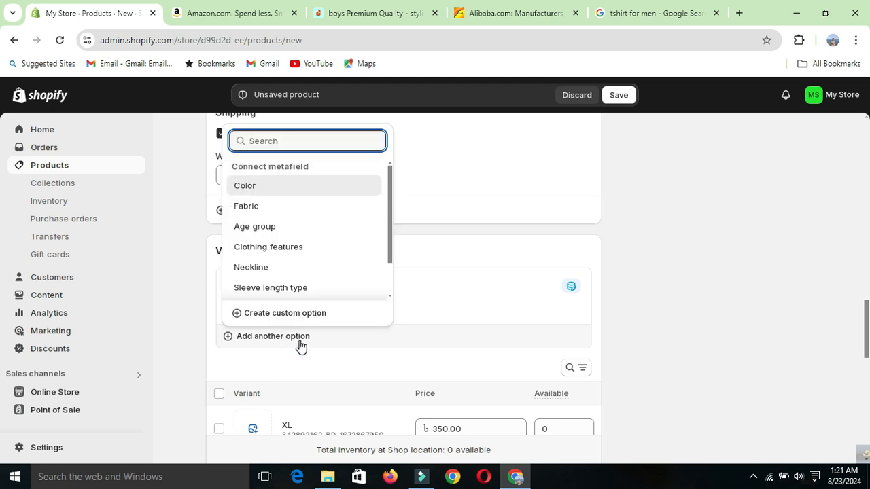
left_click(269, 188)
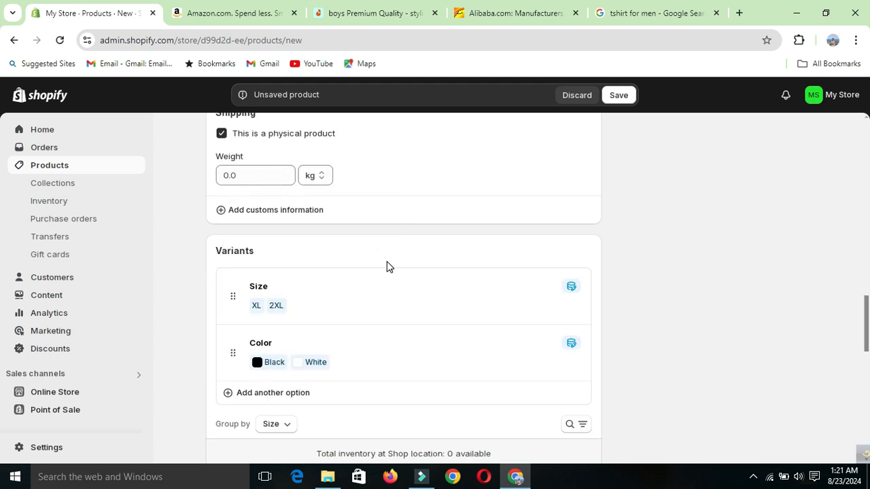
Step: Review the values of the Color variant option and close its editor
mouse_move(865, 307)
left_mouse_down()
mouse_move(862, 188)
mouse_move(868, 309)
left_mouse_up()
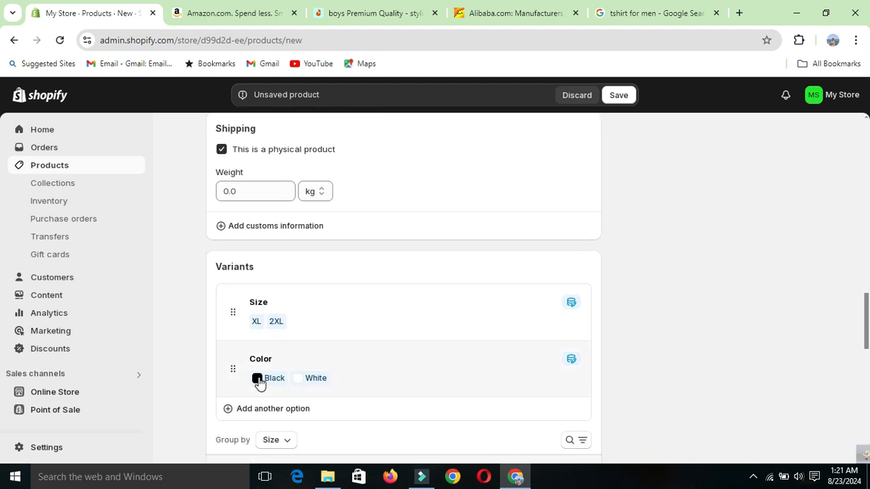
left_click(259, 382)
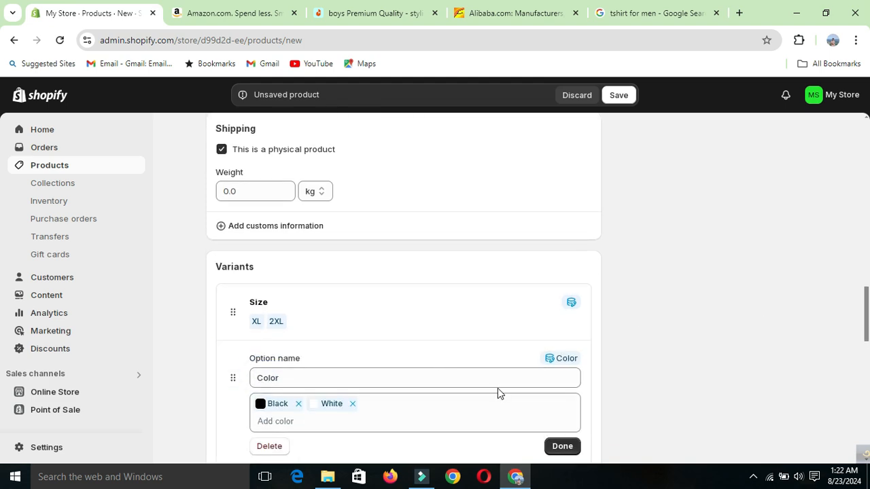
left_click(563, 447)
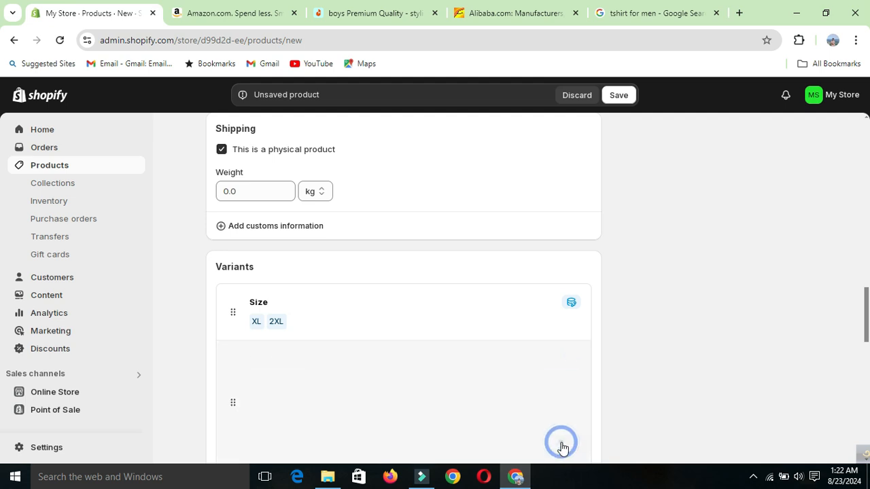
left_click(298, 384)
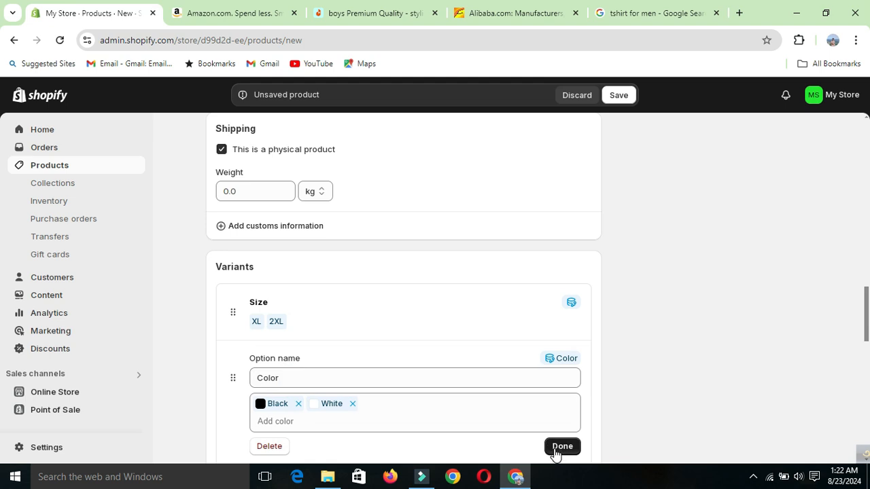
left_click(562, 446)
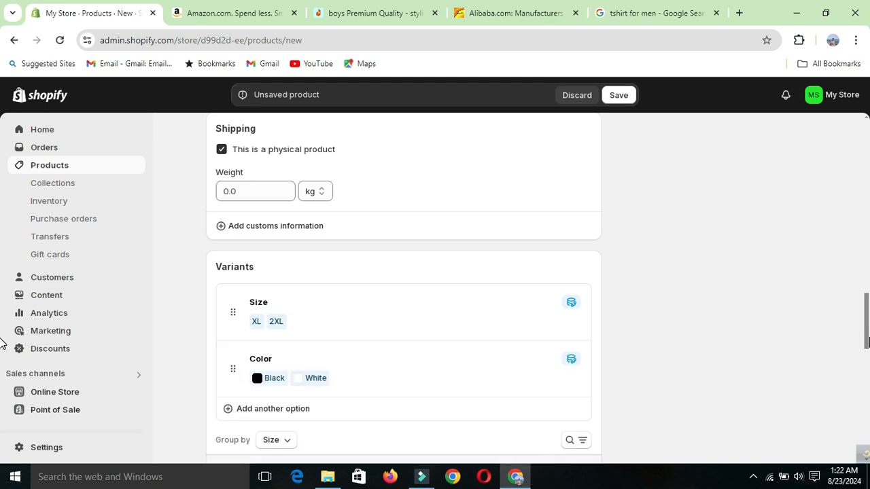
Step: Assign the image download_1 to the XL Black variant and the image download to the XL White variant
left_click_drag(867, 342, 867, 382)
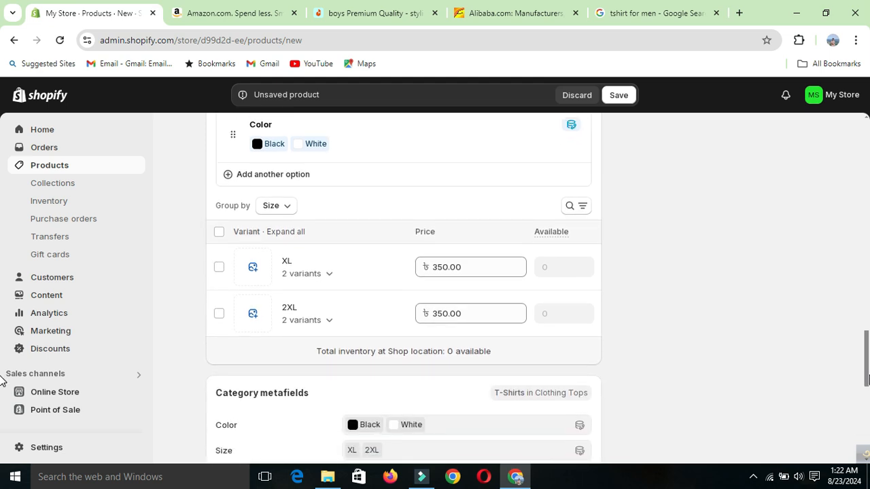
left_click(330, 275)
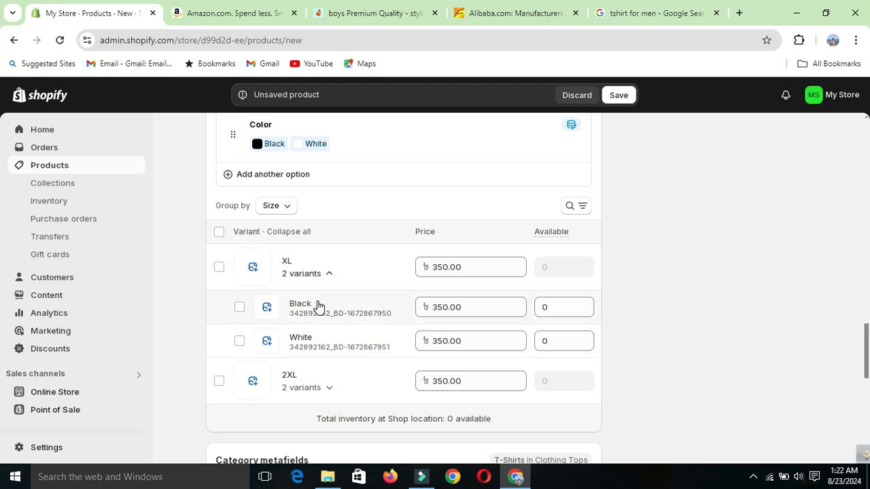
left_click(265, 313)
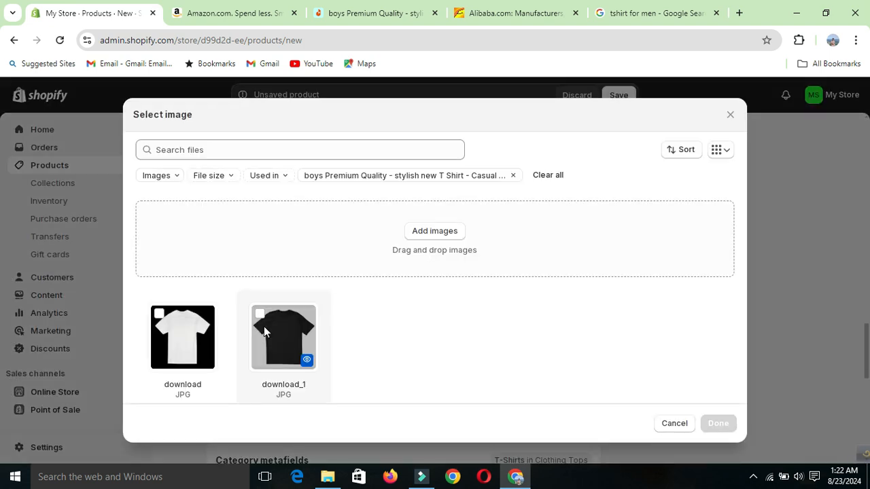
left_click(260, 317)
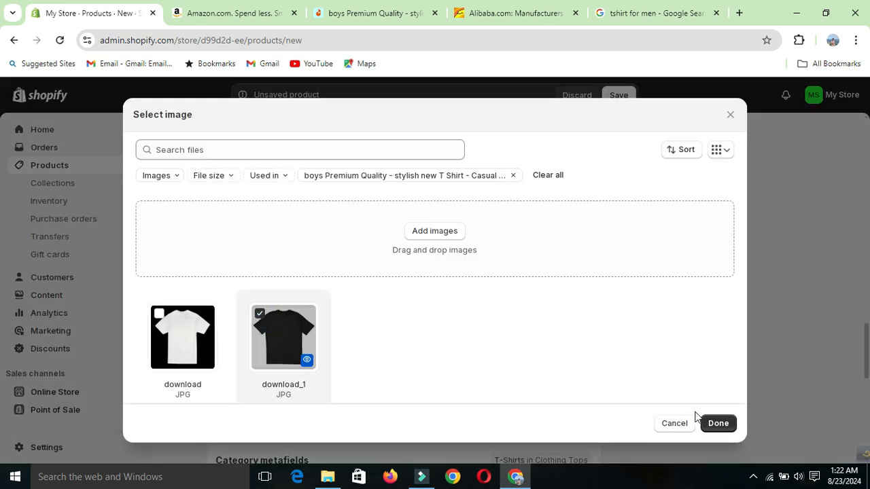
left_click(718, 424)
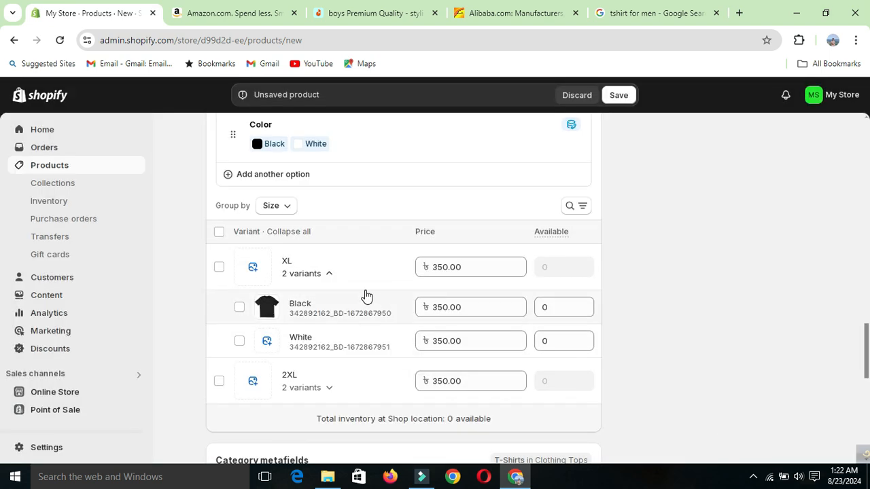
left_click(266, 343)
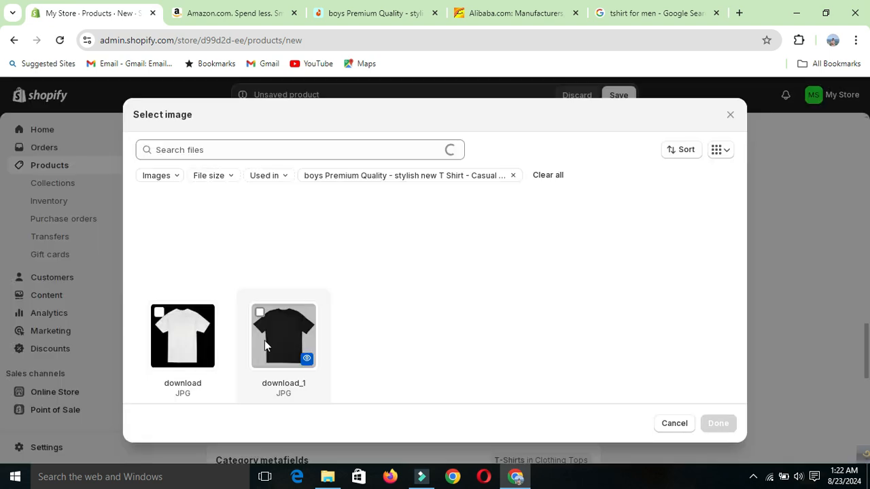
left_click(159, 313)
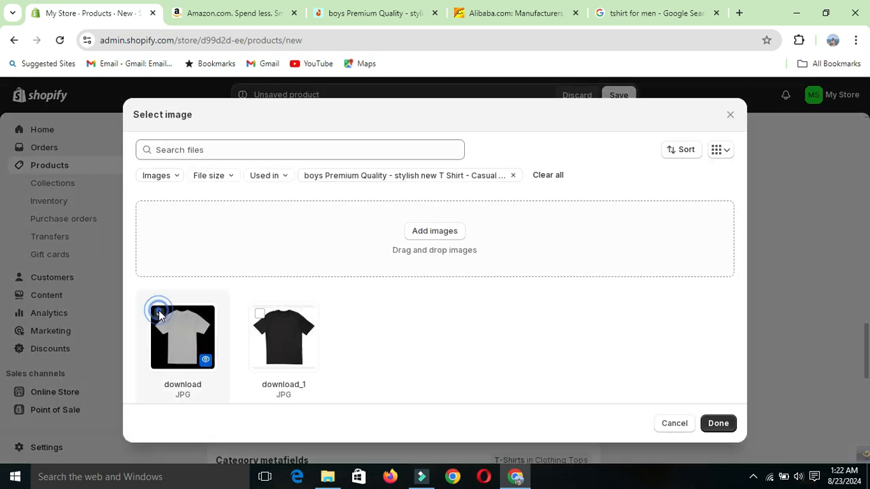
left_click(722, 427)
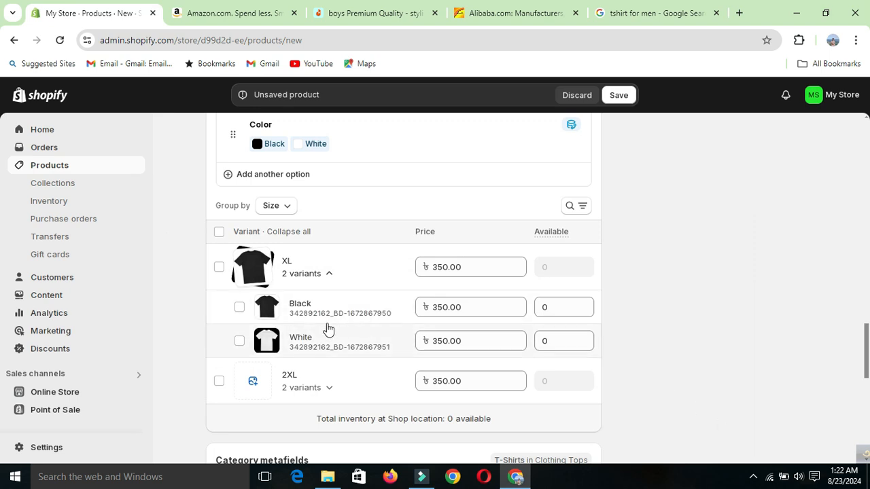
Step: Assign the image download_1 to the 2XL Black variant and the image download to the 2XL White variant
left_click(330, 392)
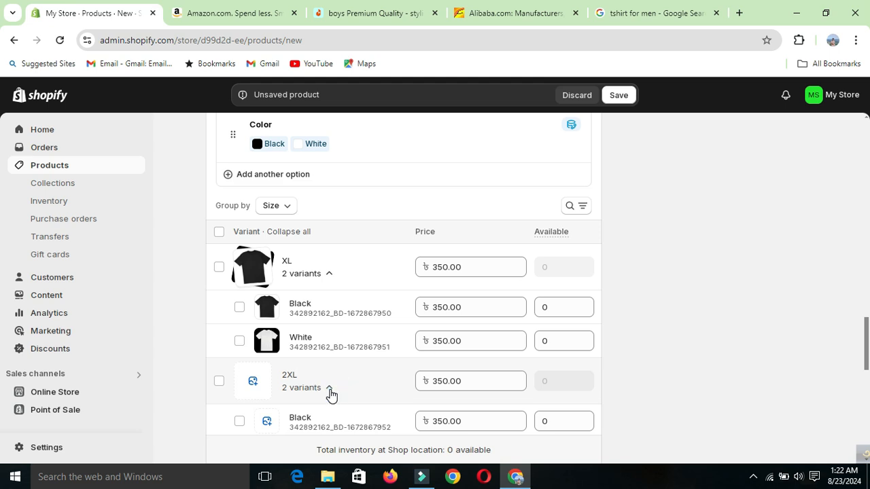
left_click_drag(867, 355, 867, 371)
left_click(271, 314)
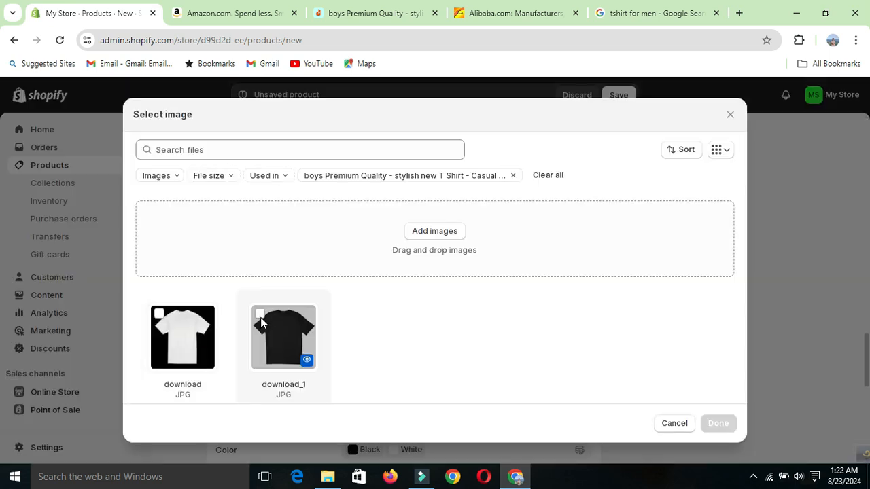
left_click(260, 315)
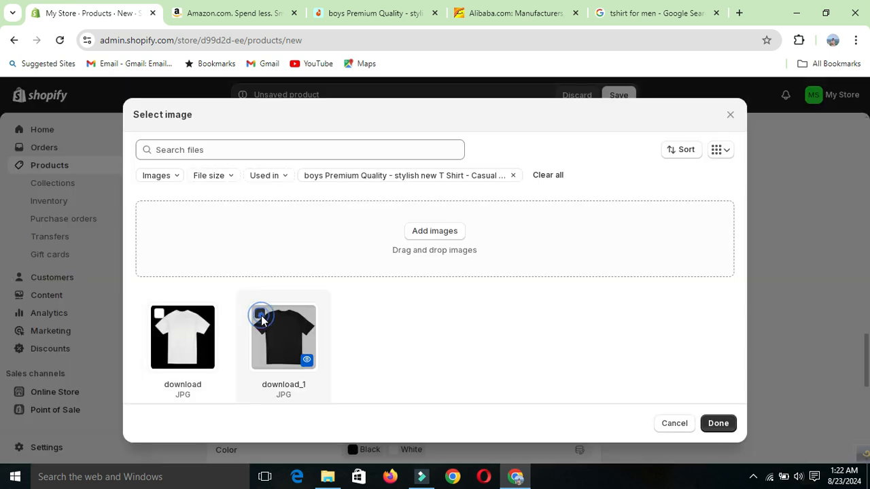
left_click(718, 423)
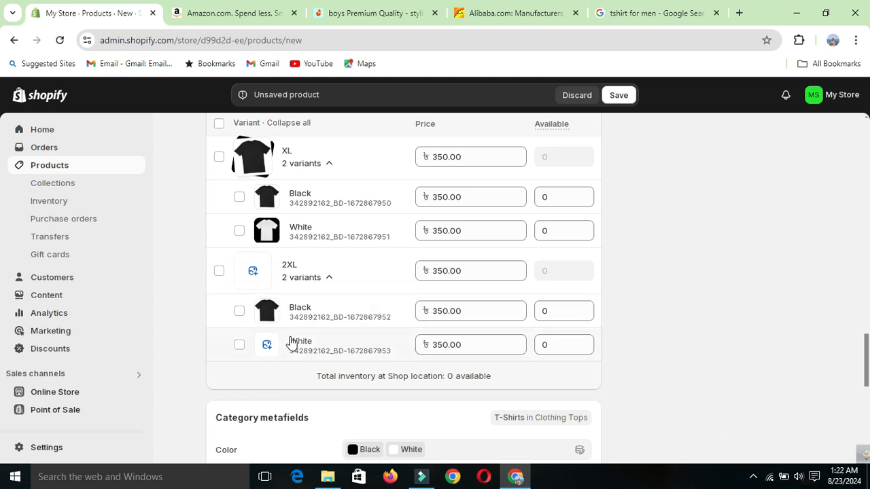
left_click(267, 347)
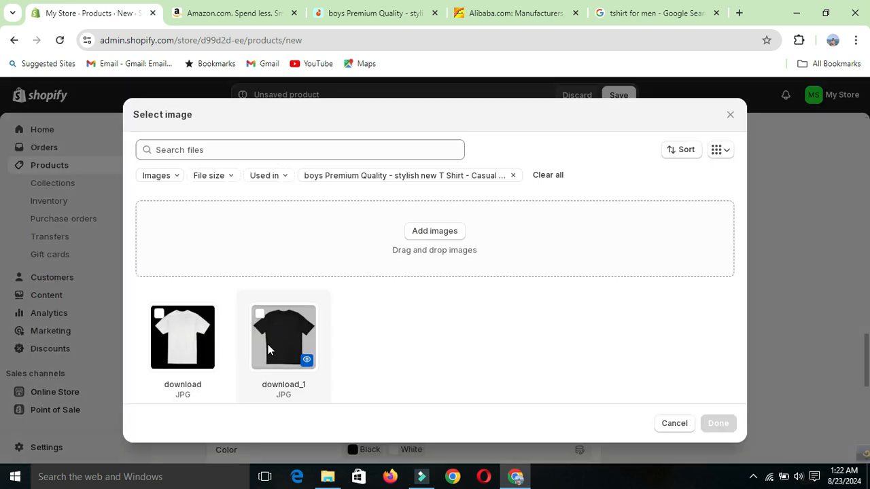
left_click(160, 315)
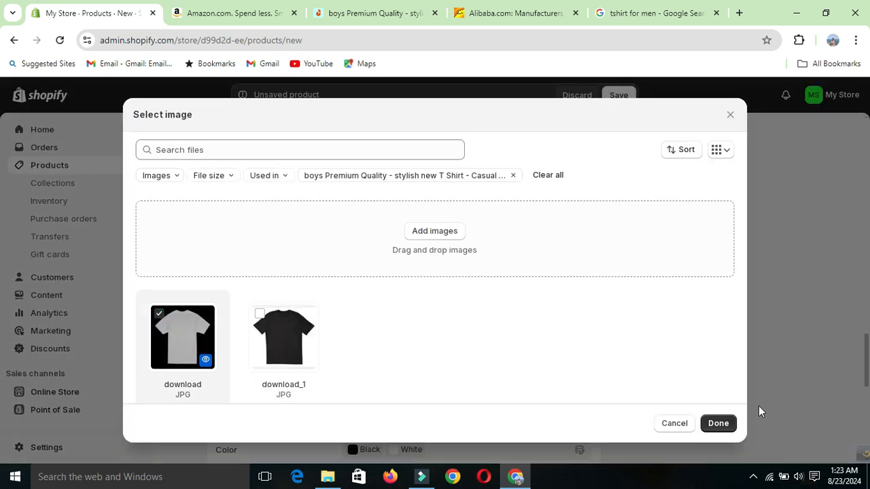
left_click(722, 425)
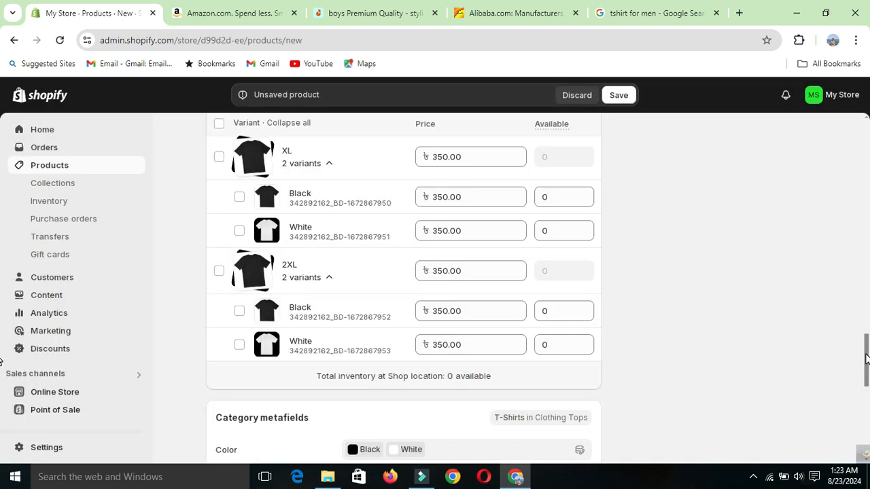
Step: Set the price of all 2XL variants to 400
left_click_drag(866, 357, 866, 345)
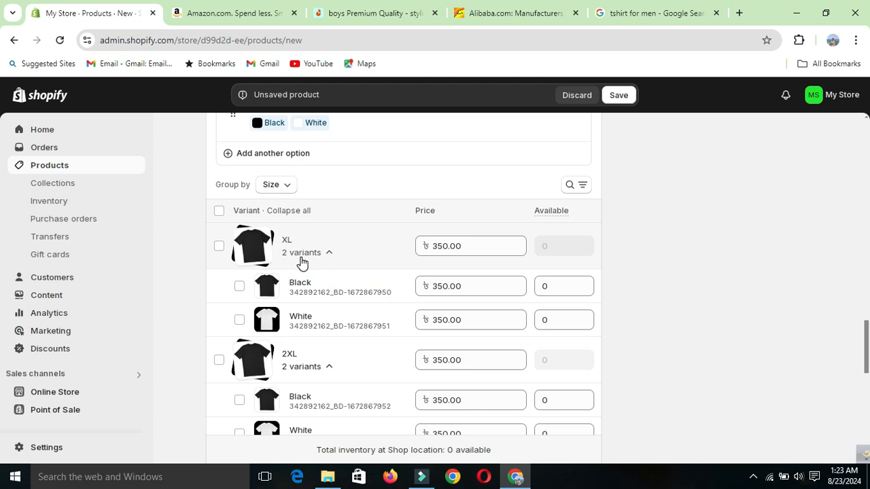
double_click(438, 286)
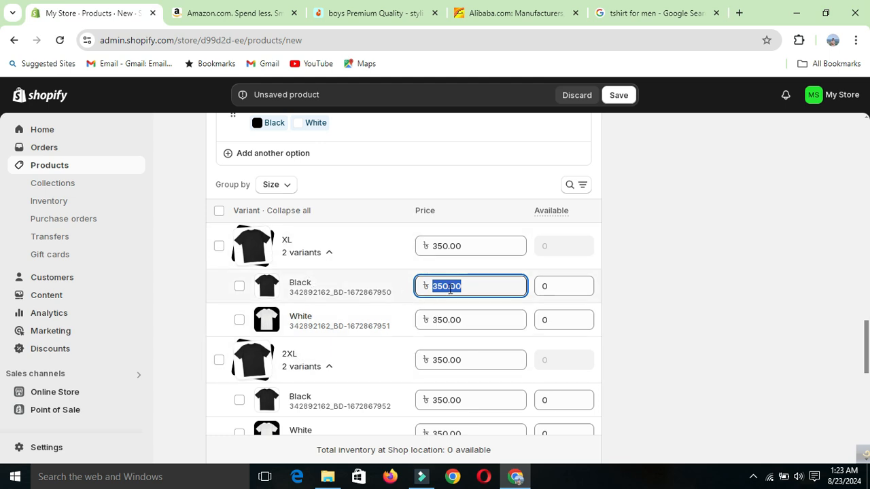
left_click(439, 362)
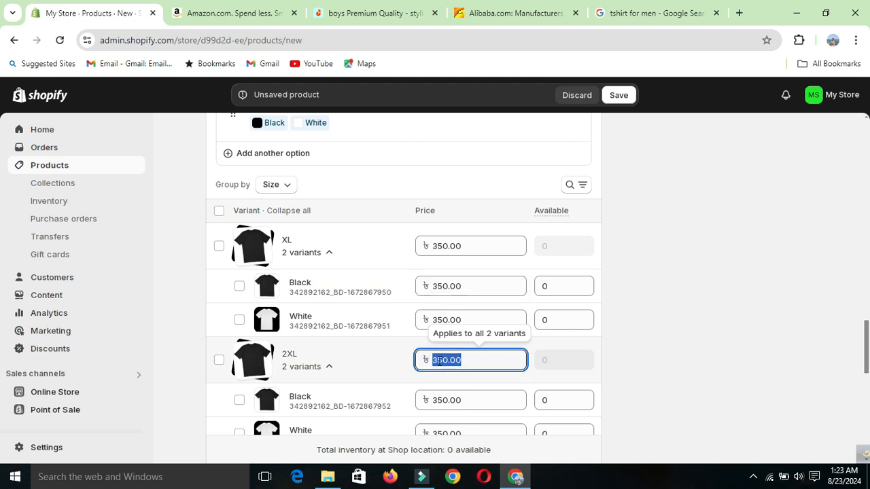
type("400")
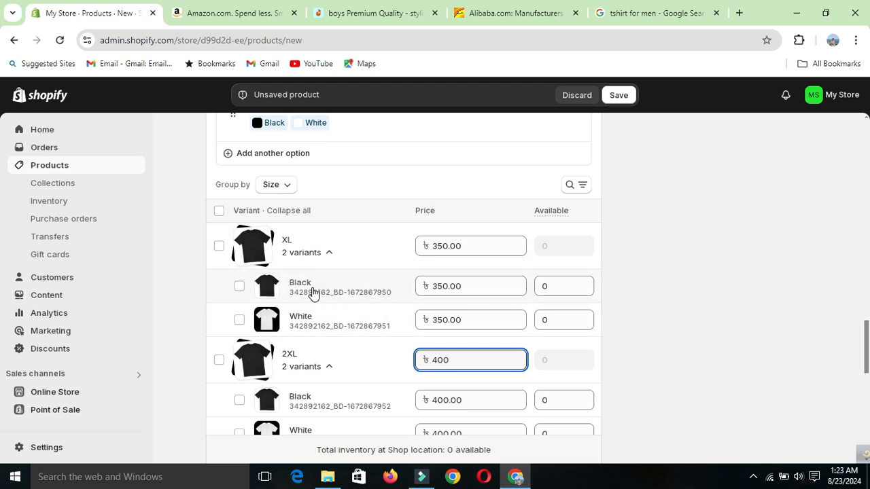
Step: Set the available quantities to 20 for XL Black, 22 for XL White, 12 for 2XL Black and 10 for 2XL White
left_click(556, 286)
type("20")
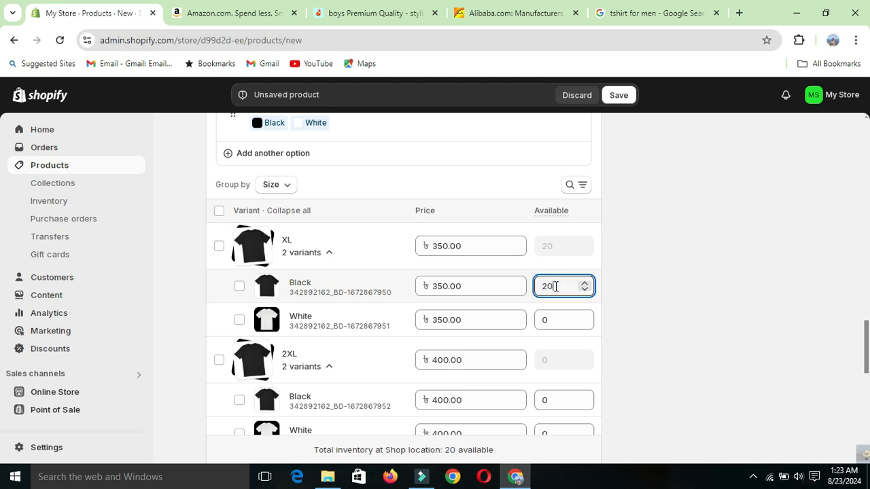
left_click(550, 324)
type("22")
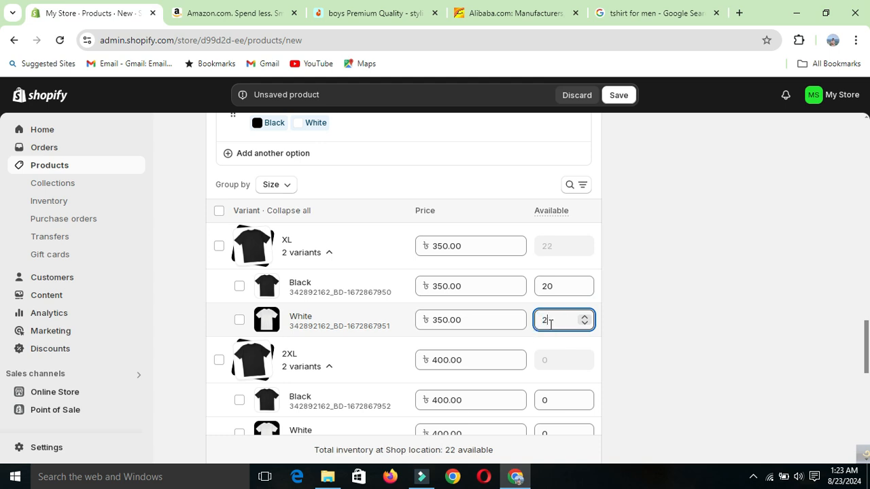
left_click(549, 404)
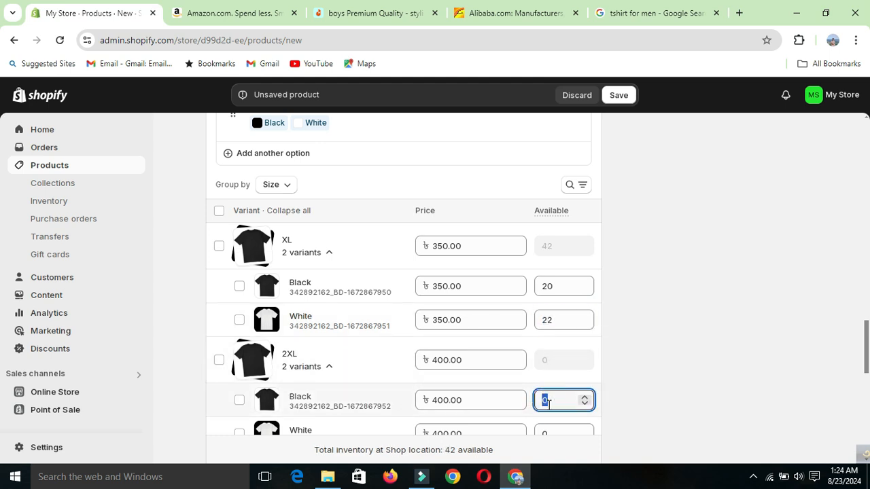
type("12")
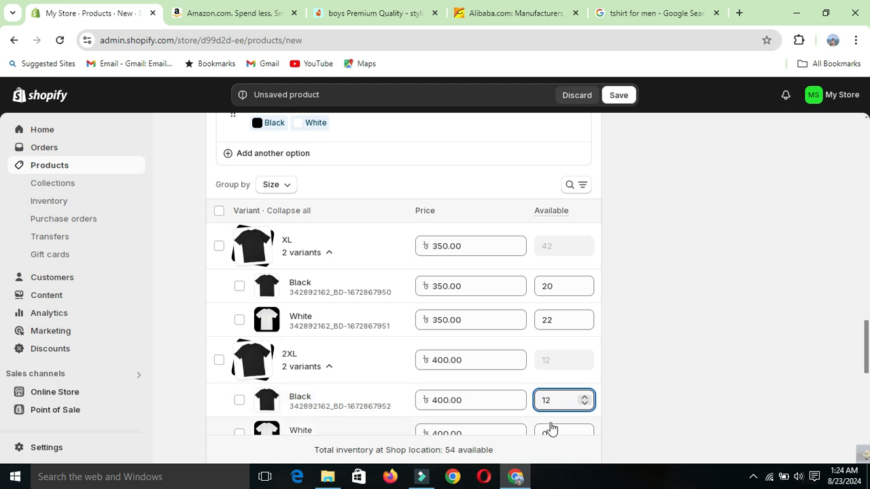
left_click(553, 432)
type("10")
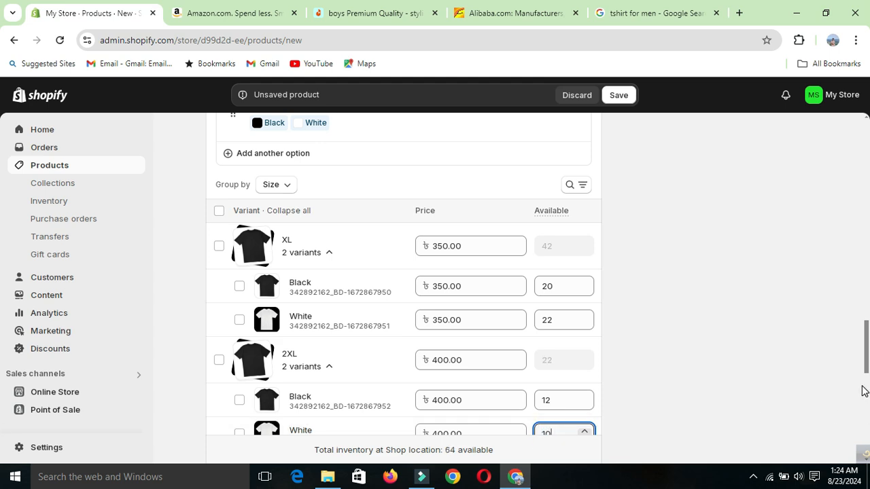
Step: Copy the main material Jersey from the Daraz T-shirt listing into the Shopify product's product type
left_click_drag(866, 366, 865, 201)
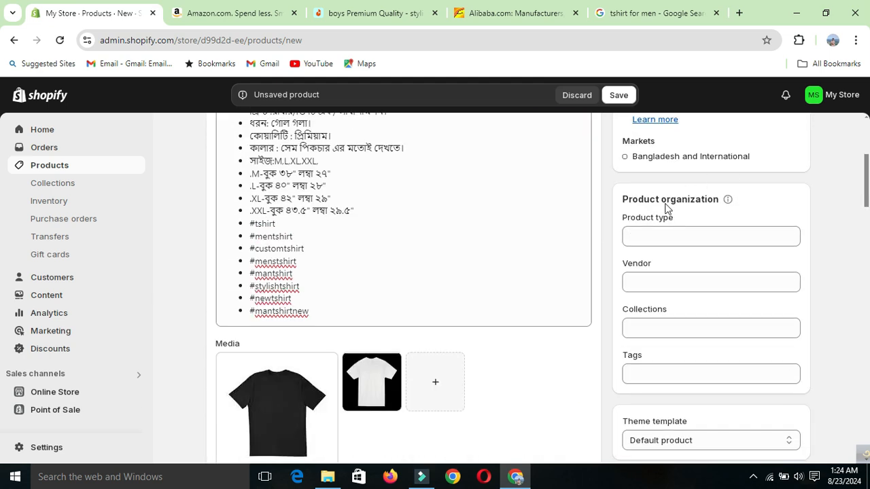
left_click(662, 238)
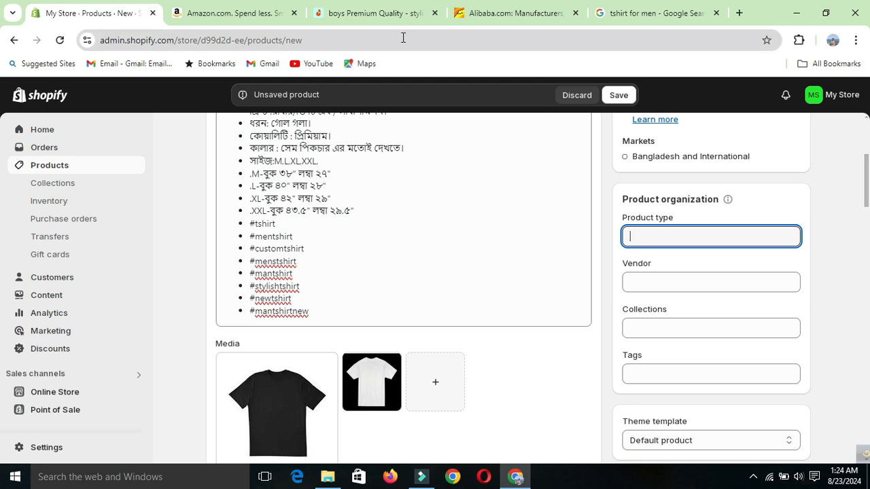
left_click(388, 16)
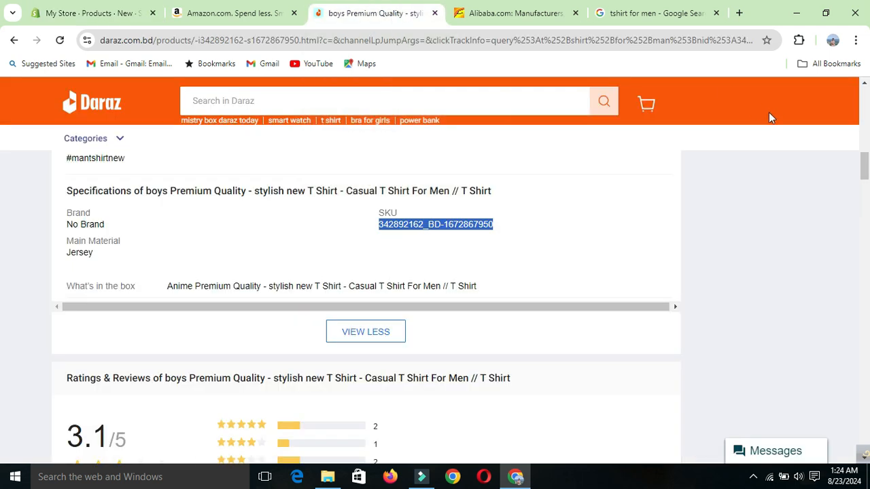
mouse_move(865, 164)
left_mouse_down()
mouse_move(865, 147)
mouse_move(865, 159)
left_mouse_up()
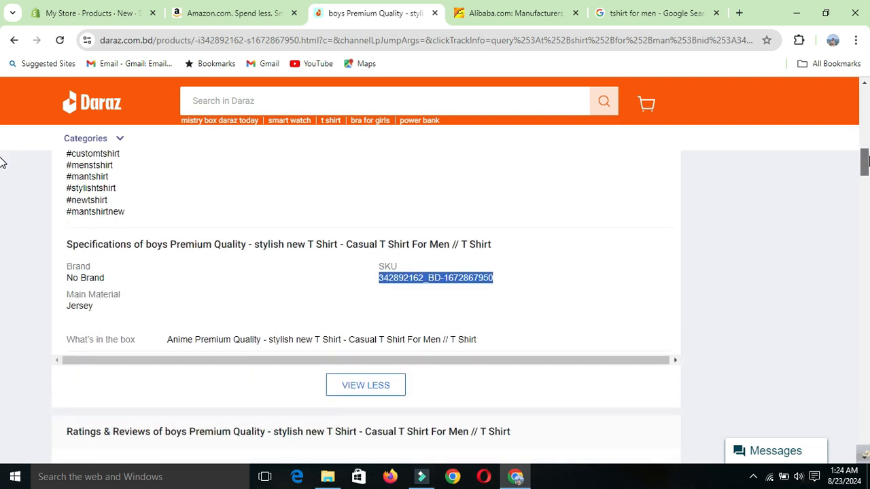
left_click(67, 305)
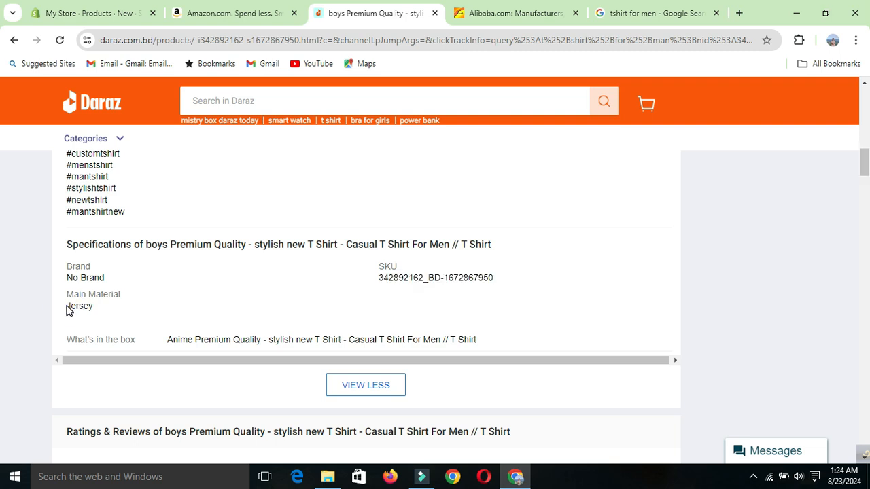
left_click_drag(68, 306, 111, 309)
key("ctrl+c")
left_click(93, 13)
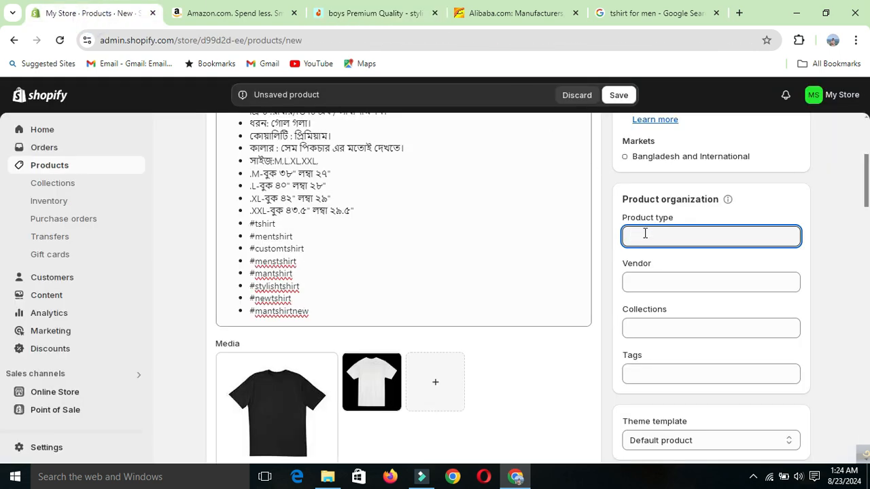
key("ctrl+v")
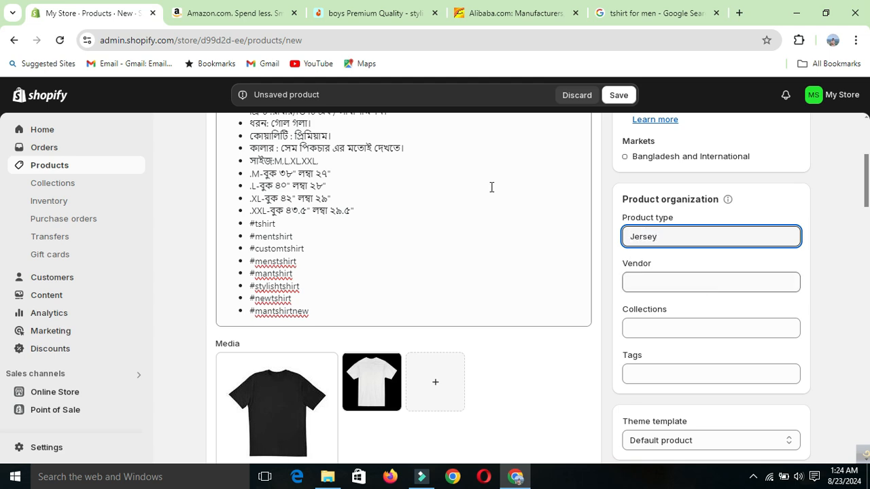
Step: Check the seller name on the Daraz listing, and add RKP Fashion as the vendor of the Shopify product
left_click(364, 15)
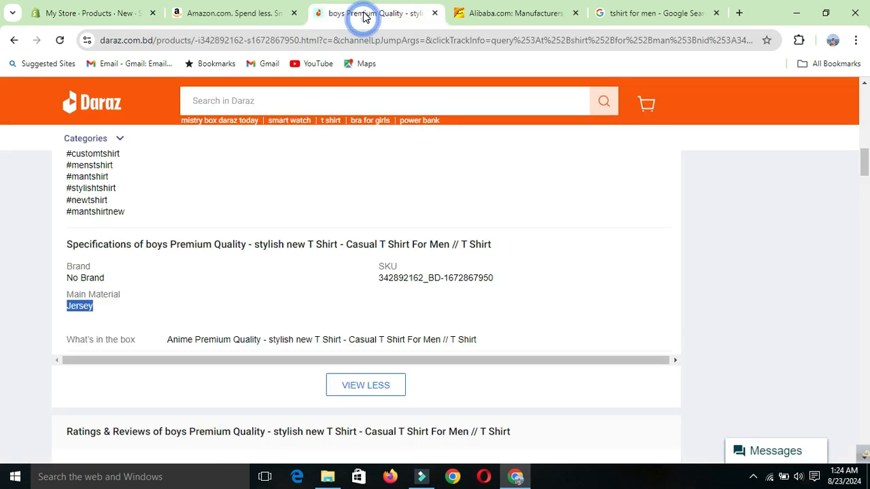
left_click_drag(866, 167, 869, 133)
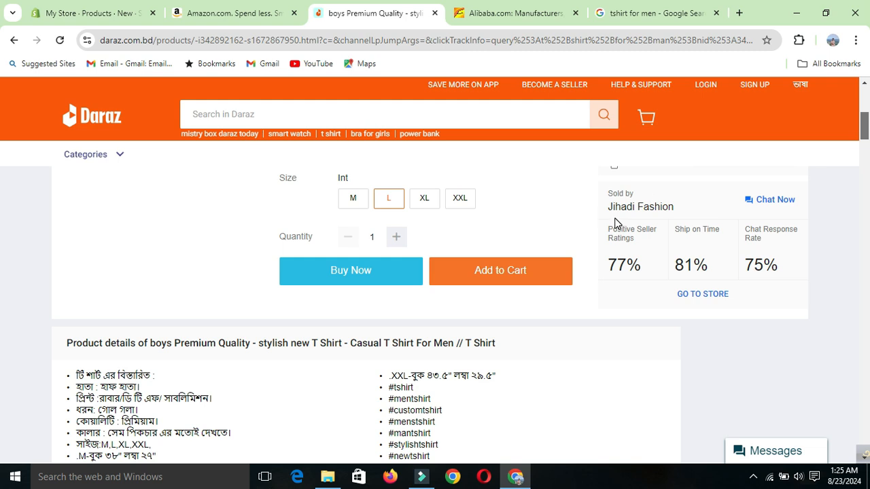
left_click(105, 9)
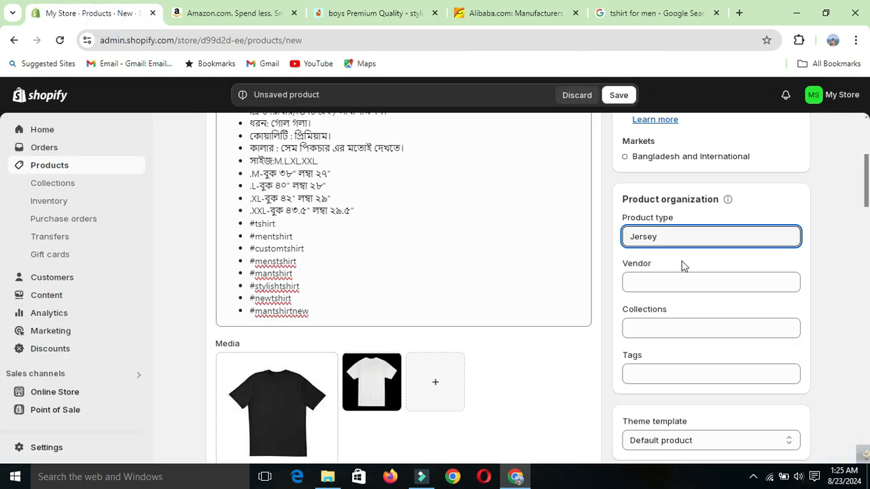
left_click(649, 285)
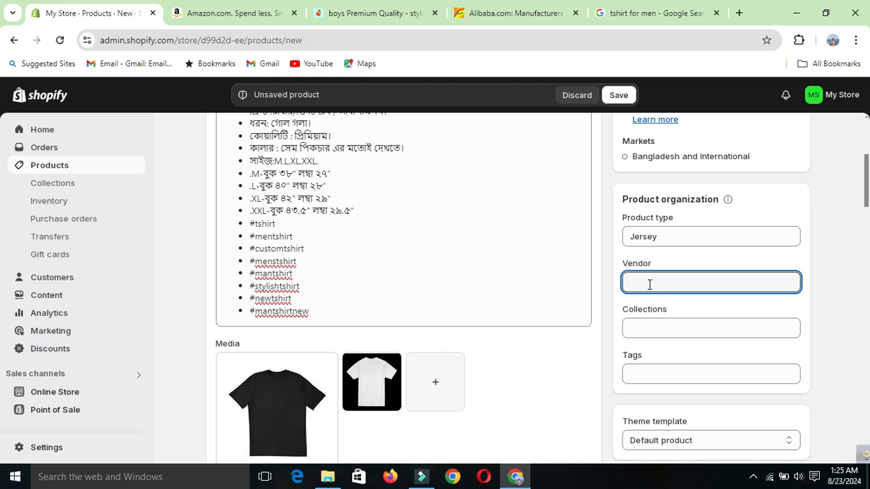
type("RKP")
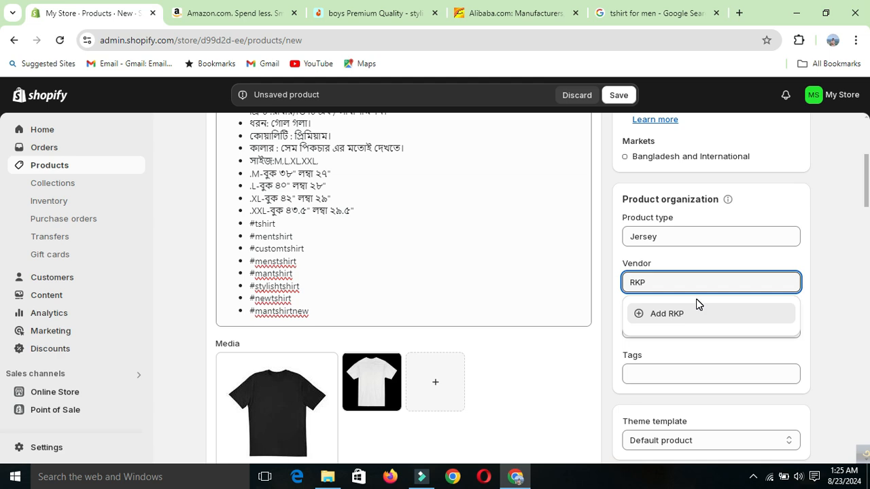
type("Fasion")
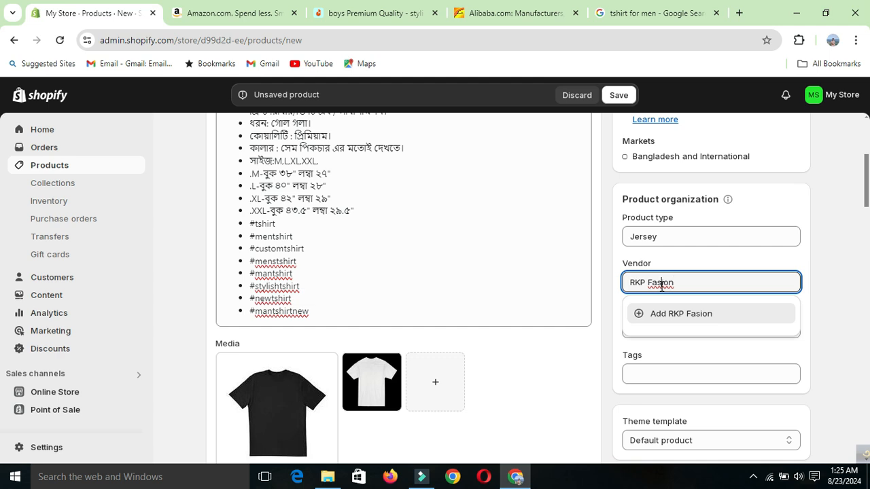
right_click(661, 285)
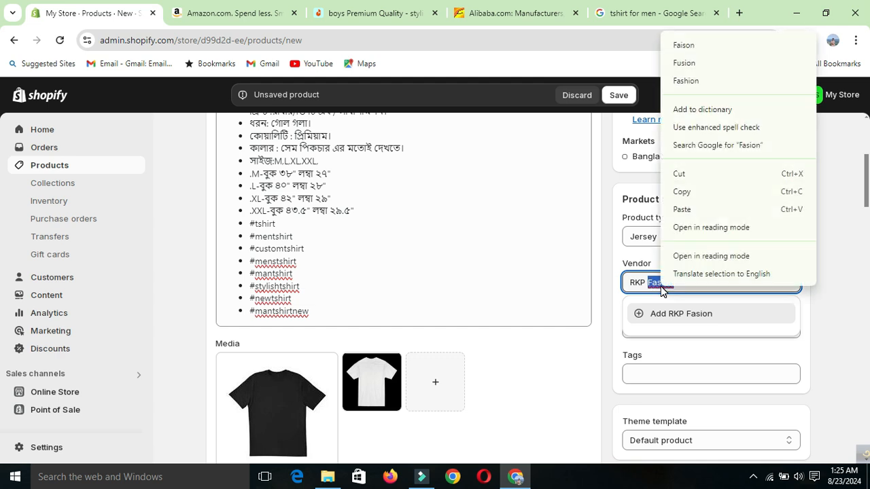
left_click(696, 81)
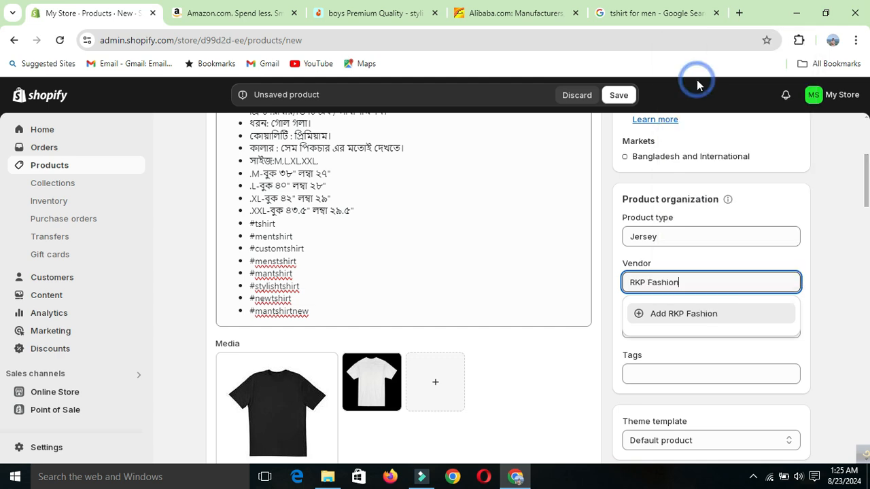
left_click(684, 319)
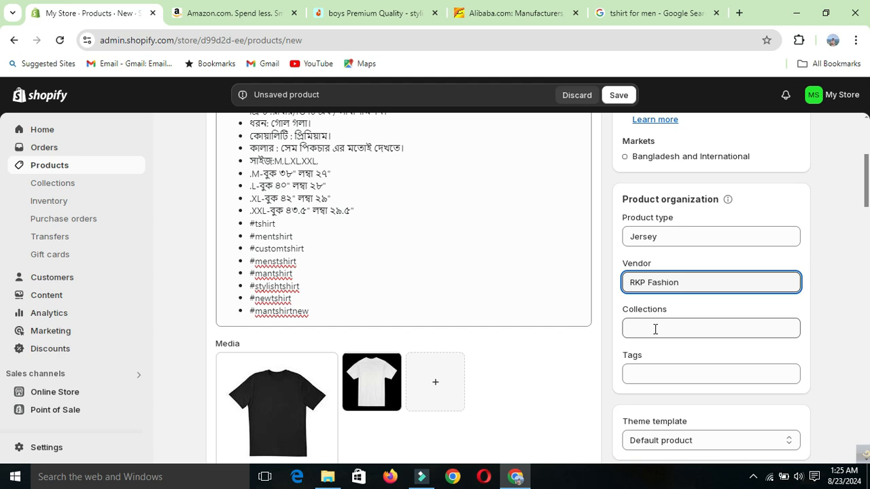
Step: Assign the product to the Home page collection
left_click(655, 330)
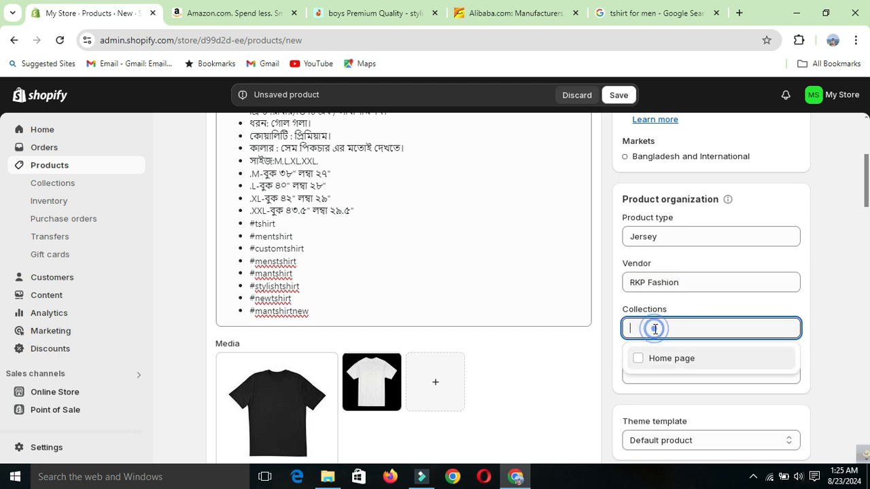
left_click(637, 361)
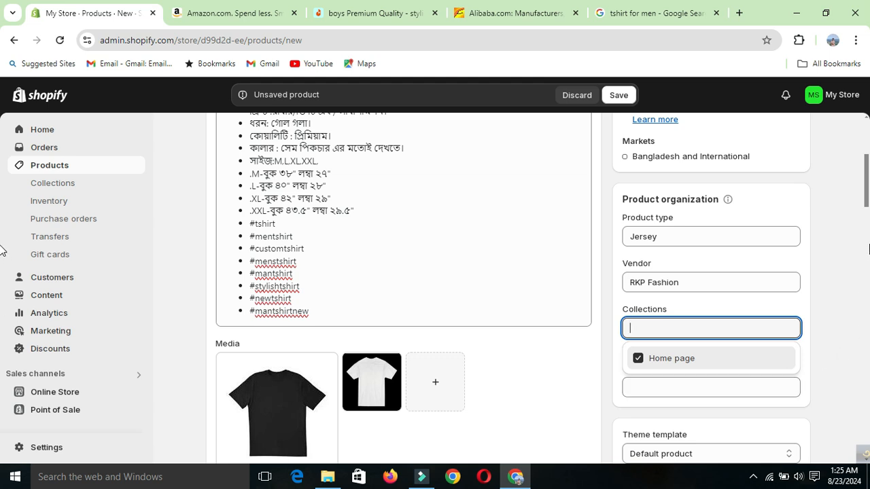
left_click_drag(866, 203, 866, 219)
left_click(683, 284)
left_click(683, 282)
Step: Copy "stylish new T Shirt" from the product title and add it as a tag
left_click_drag(866, 219, 867, 174)
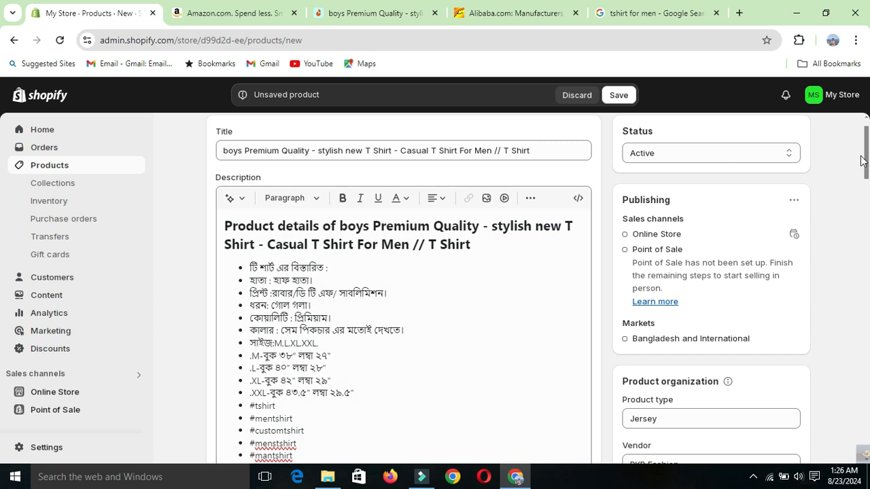
left_click_drag(866, 164, 867, 147)
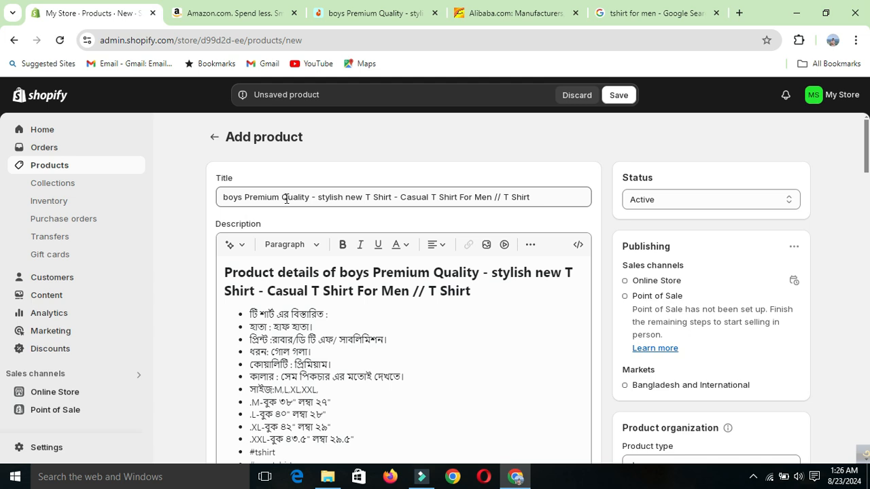
left_click_drag(319, 197, 393, 199)
key("ctrl+c")
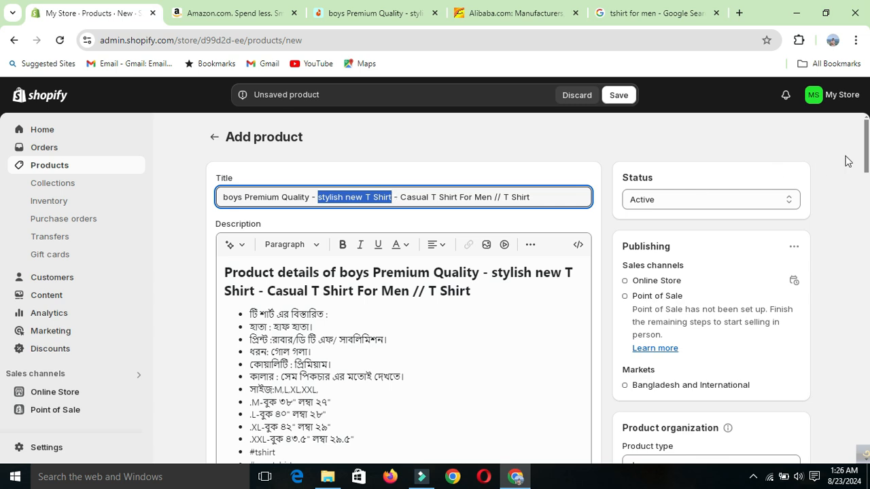
left_click(868, 168)
left_click_drag(868, 169, 868, 210)
left_click(654, 352)
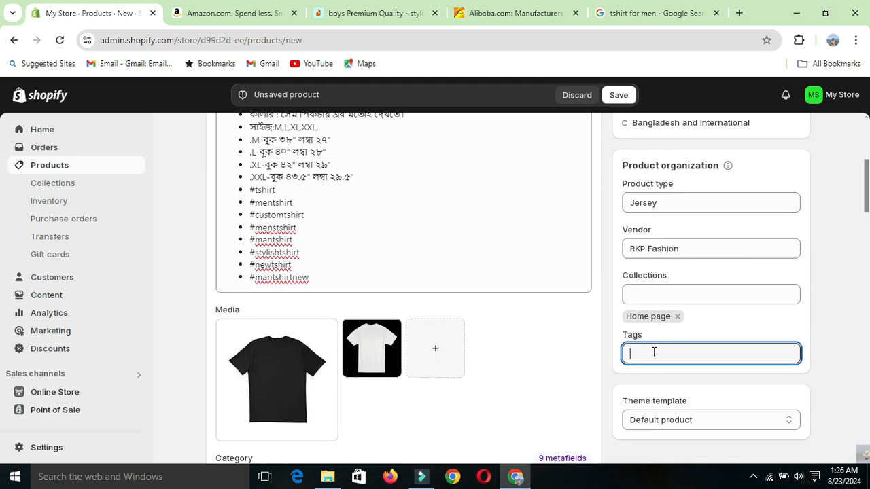
key("ctrl+v")
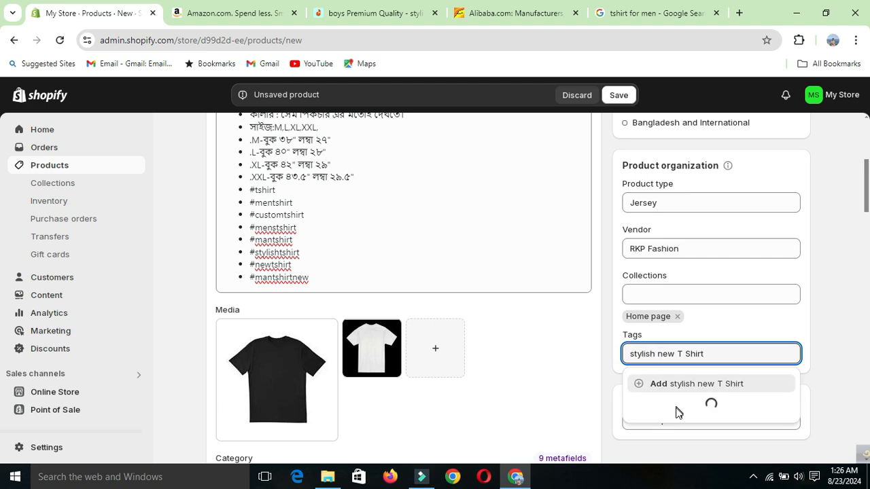
left_click(693, 383)
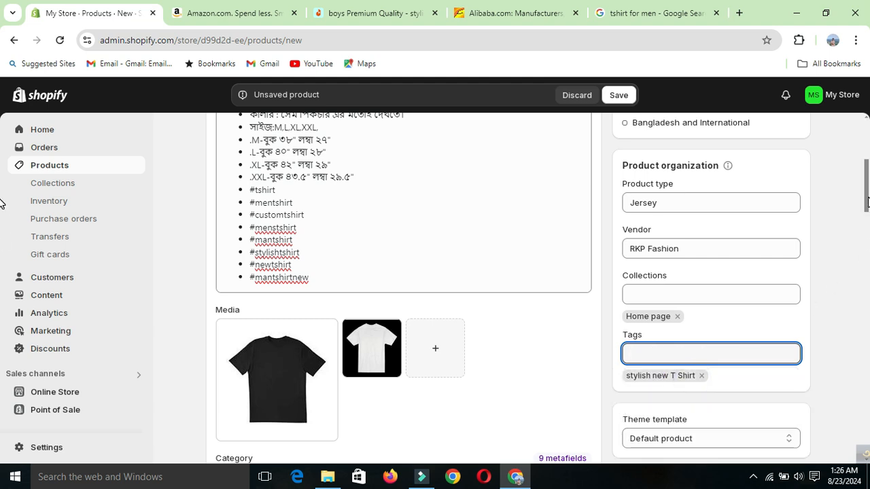
Step: Copy "Casual T Shirt For Men" from the product title and add it as another tag
left_click_drag(867, 204, 866, 163)
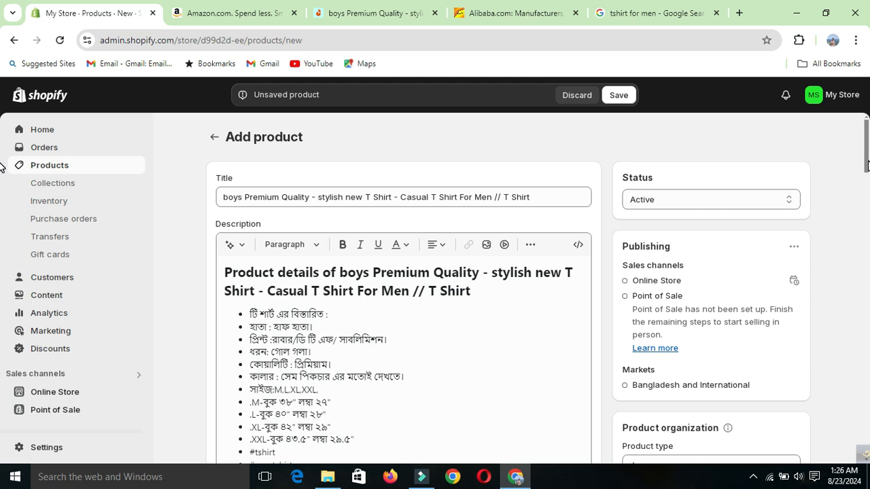
left_click_drag(400, 197, 498, 200)
key("ctrl+c")
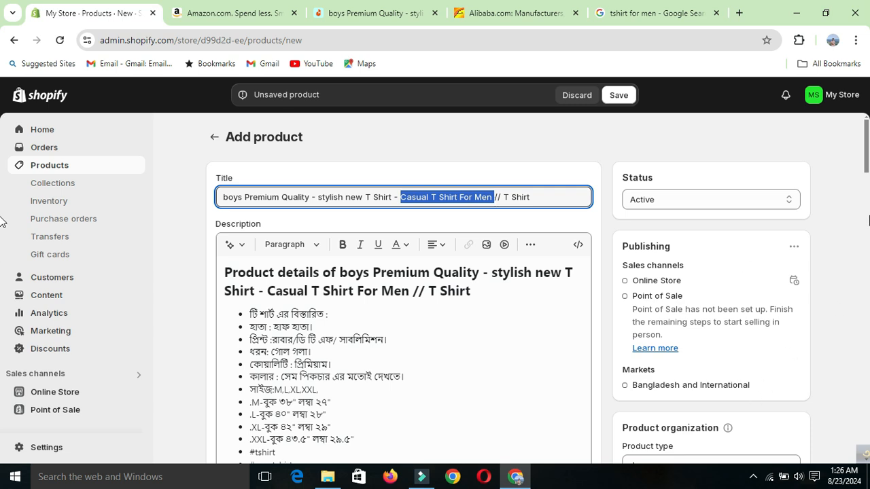
left_click_drag(866, 167, 867, 218)
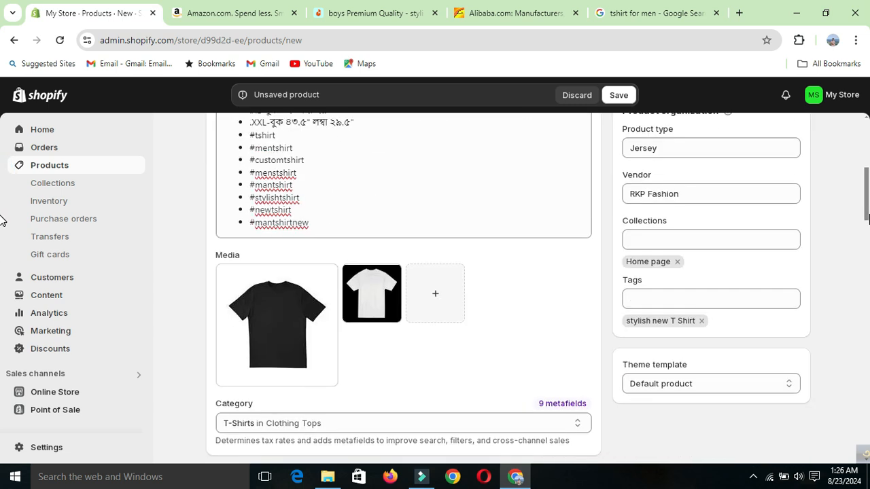
left_click(665, 304)
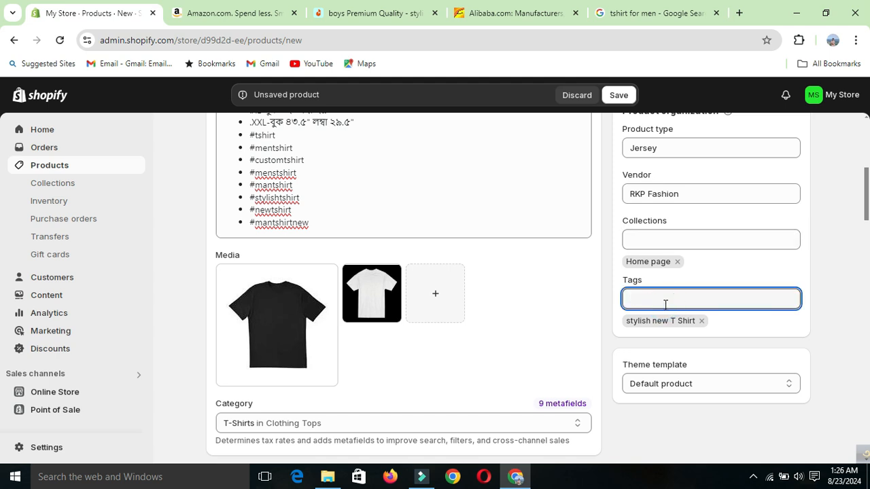
key("ctrl+v")
left_click(734, 331)
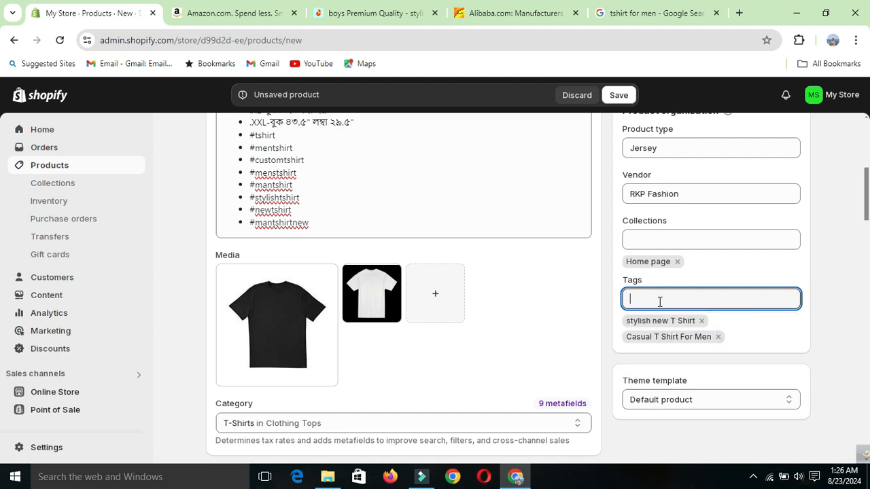
Step: Add the tag "Cotton Shirt" to the product
type("Cott")
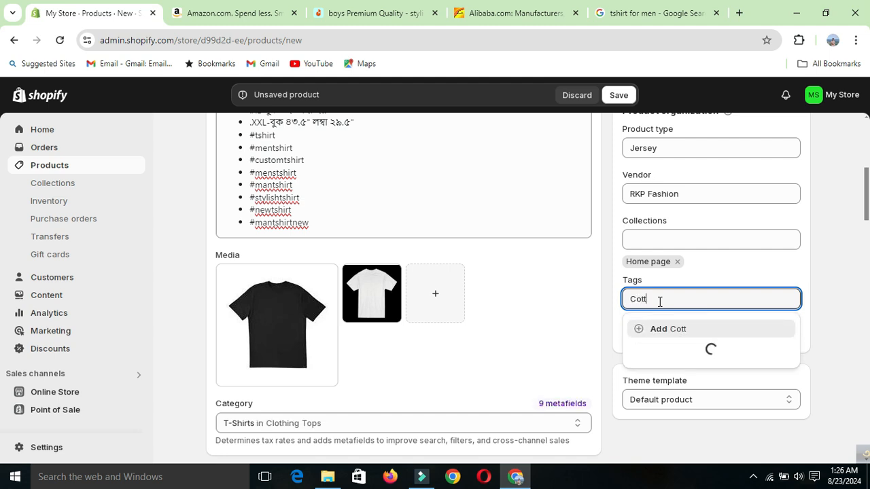
type("on Shirt")
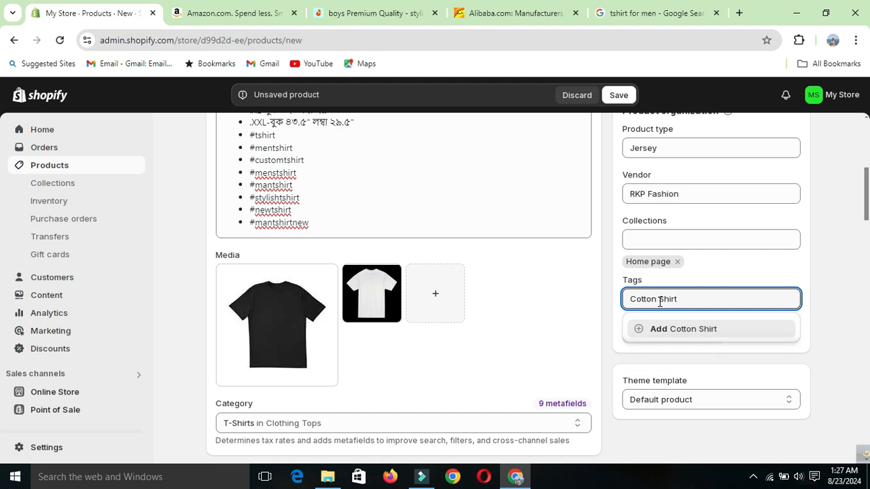
left_click(738, 339)
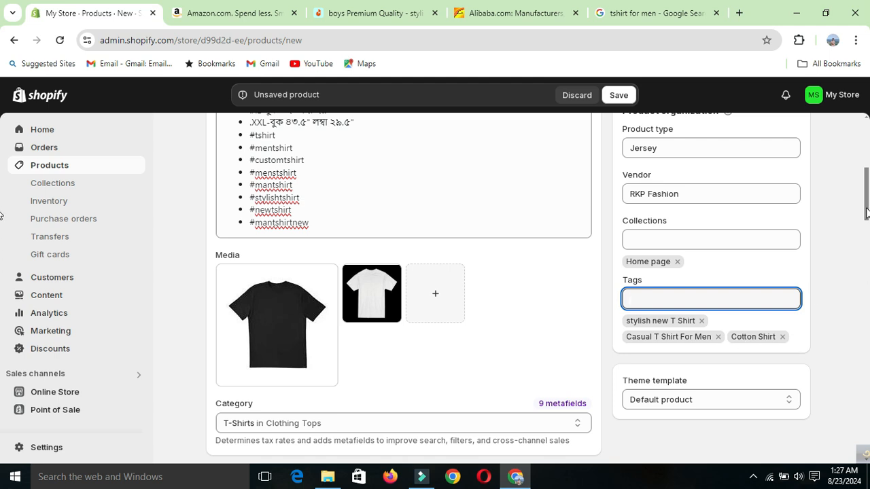
left_click_drag(866, 212, 867, 263)
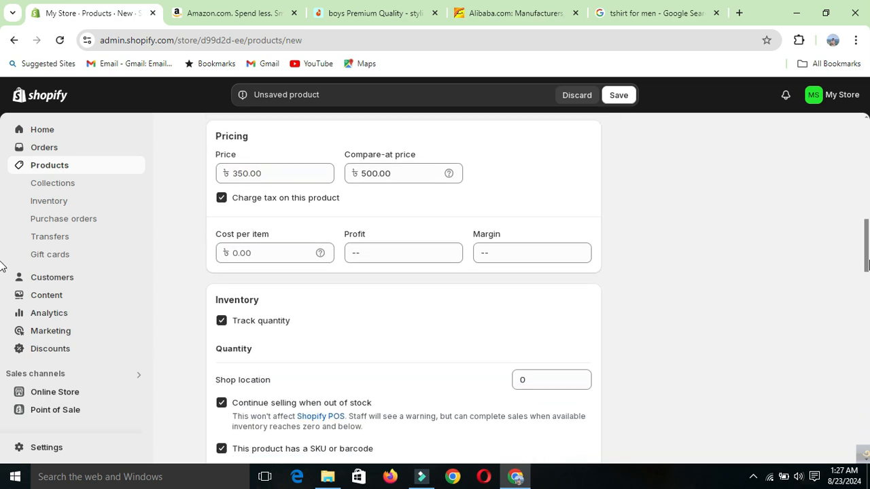
scroll(1, 266, "down", 2)
left_click_drag(868, 268, 867, 133)
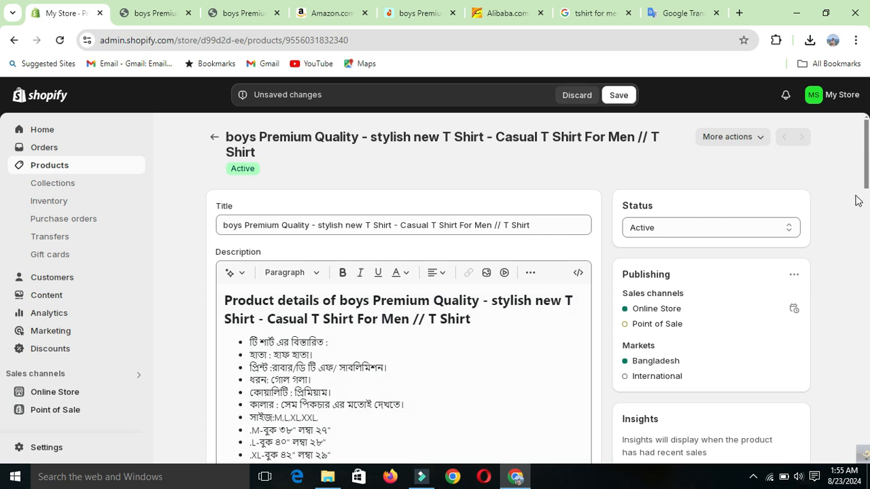
left_click_drag(866, 181, 869, 261)
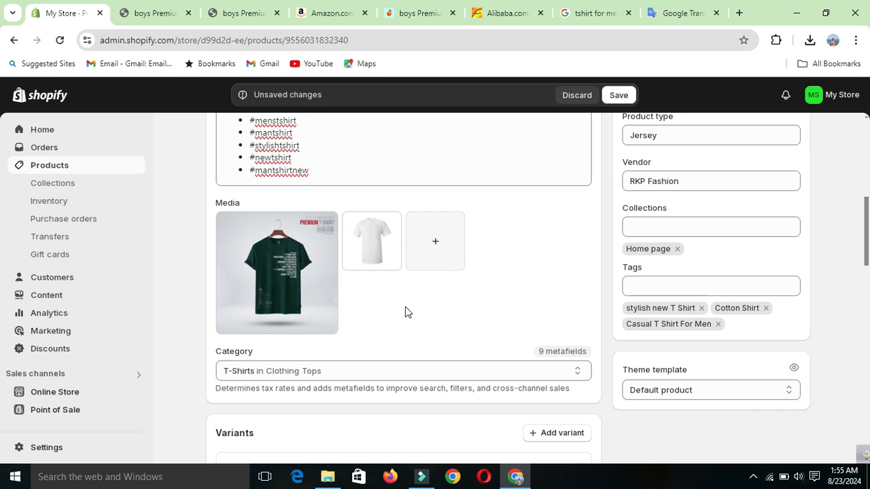
Step: Review the product's size and color variants and their prices, and save the product
left_click_drag(867, 261, 868, 311)
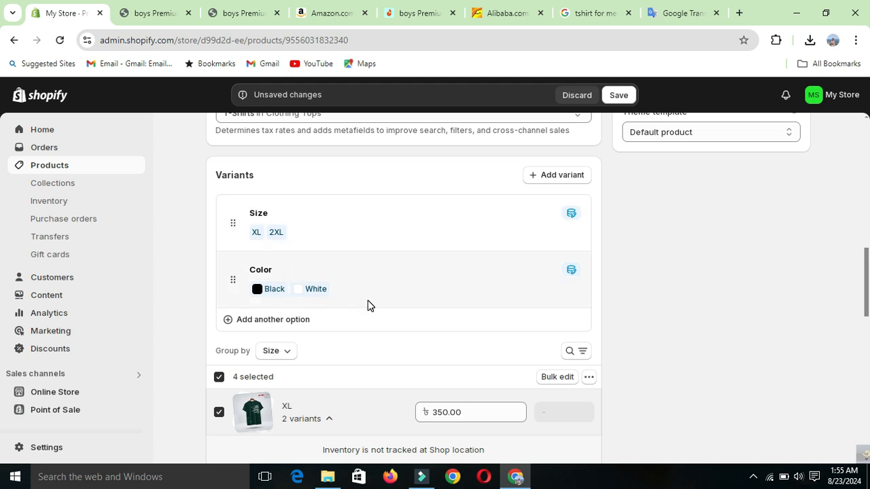
left_click_drag(864, 275, 864, 316)
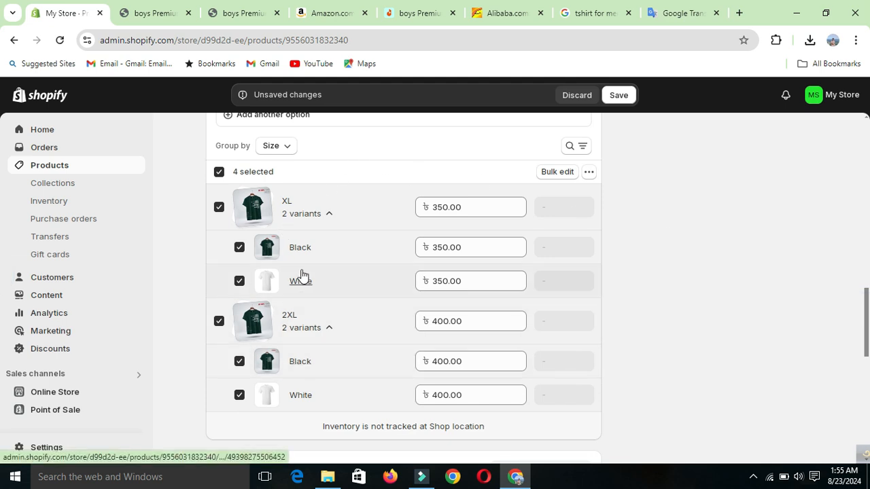
left_click_drag(866, 306, 867, 198)
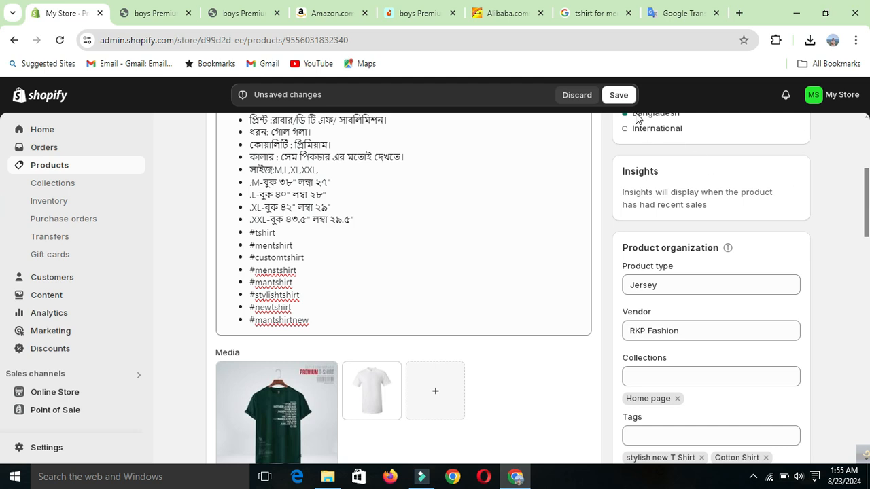
left_click(617, 96)
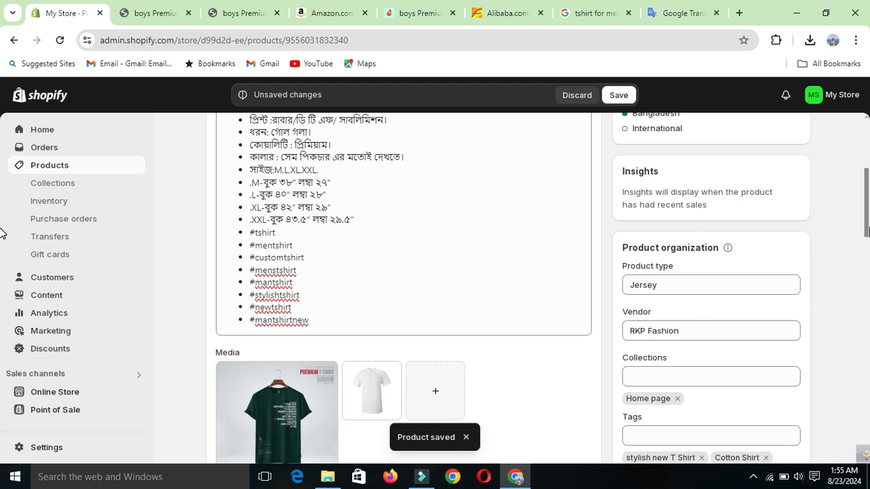
Step: Open the online store preview of the saved T-shirt product
scroll(867, 196, "up", 2)
scroll(867, 196, "up", 2)
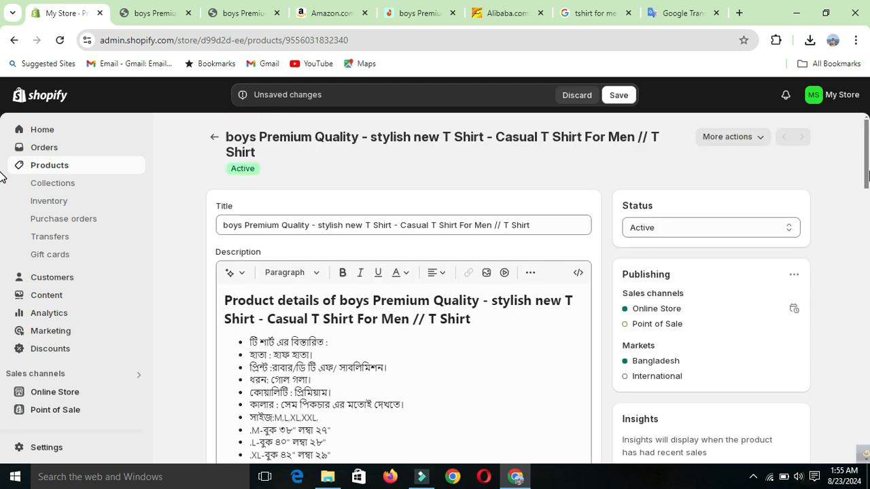
left_click(759, 139)
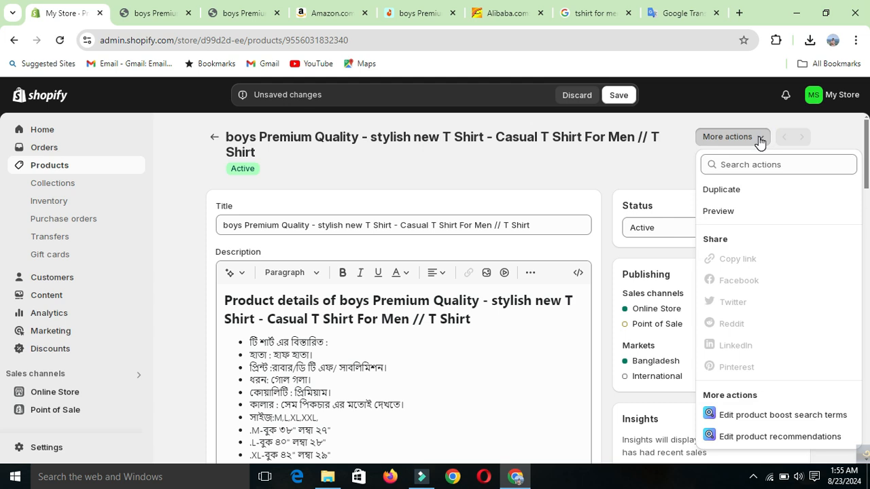
left_click(716, 213)
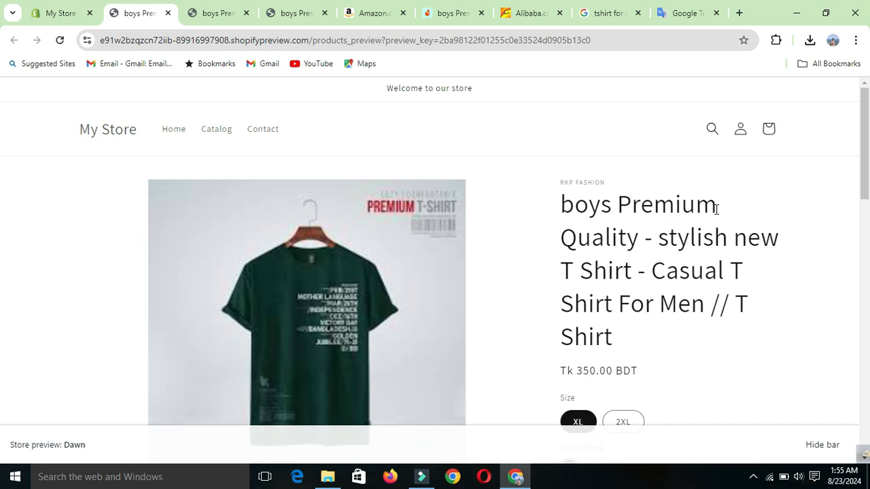
Step: Examine the previewed product page, including its image, title, price, size and color options, and description
scroll(2, 197, "down", 1)
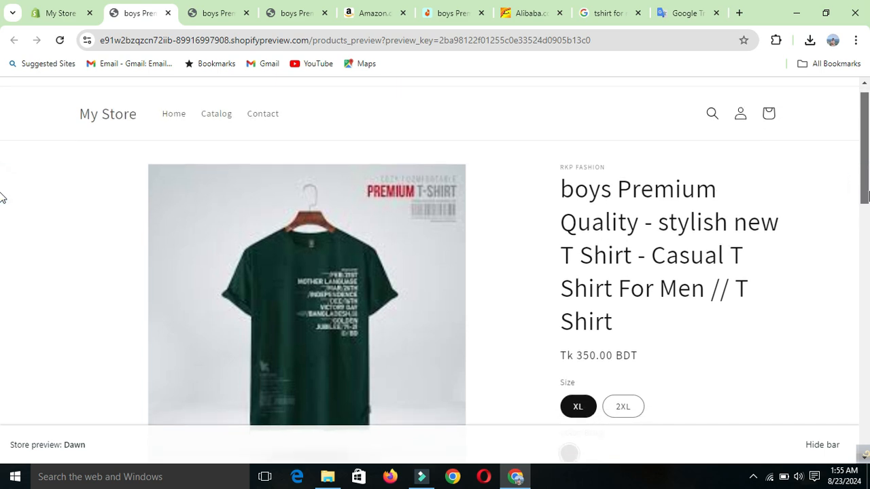
scroll(3, 197, "down", 3)
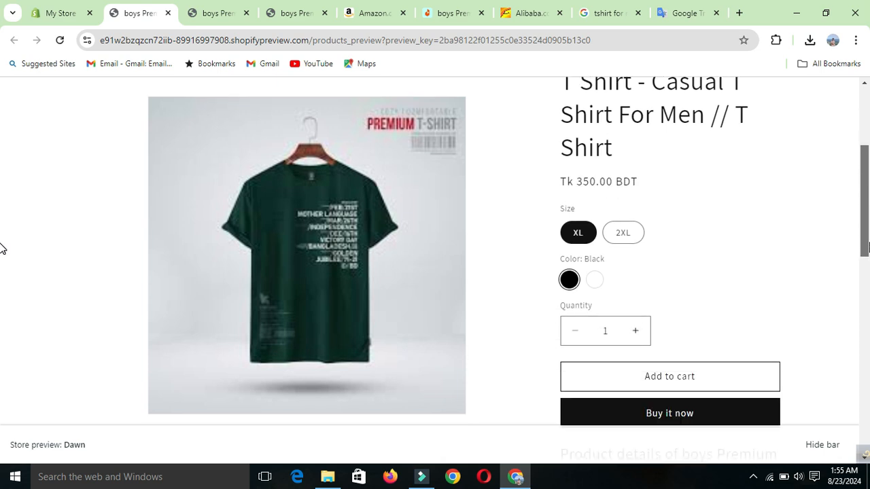
scroll(2, 272, "down", 3)
scroll(2, 312, "down", 2)
scroll(2, 381, "down", 2)
scroll(2, 381, "up", 3)
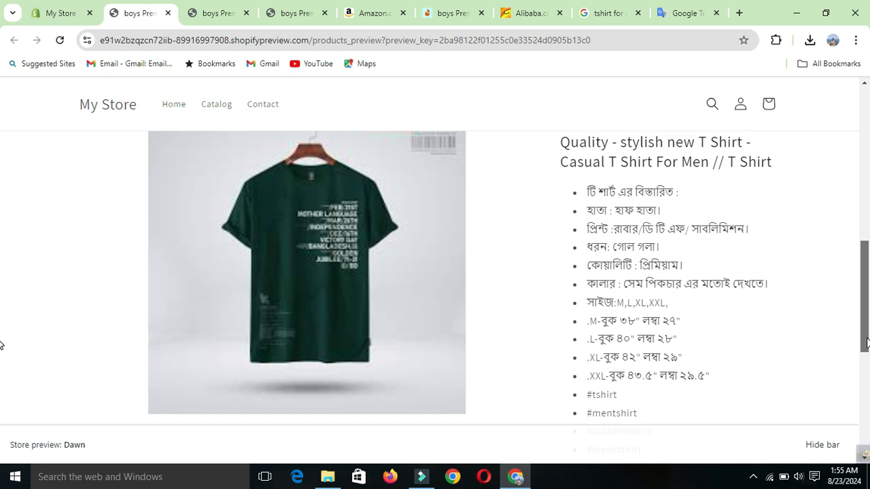
scroll(2, 346, "up", 2)
scroll(1, 316, "up", 4)
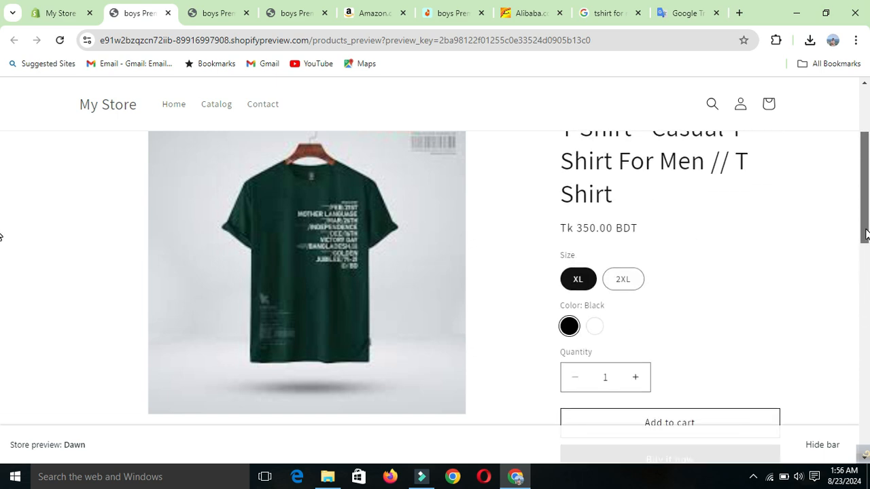
left_click_drag(866, 235, 865, 197)
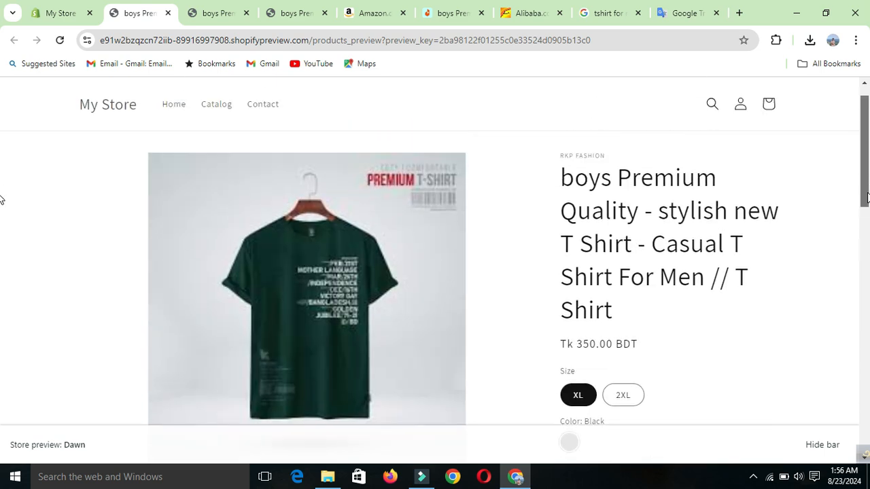
Step: Check the image and price of the XL and 2XL sizes in Black and White on the product preview
left_click(575, 398)
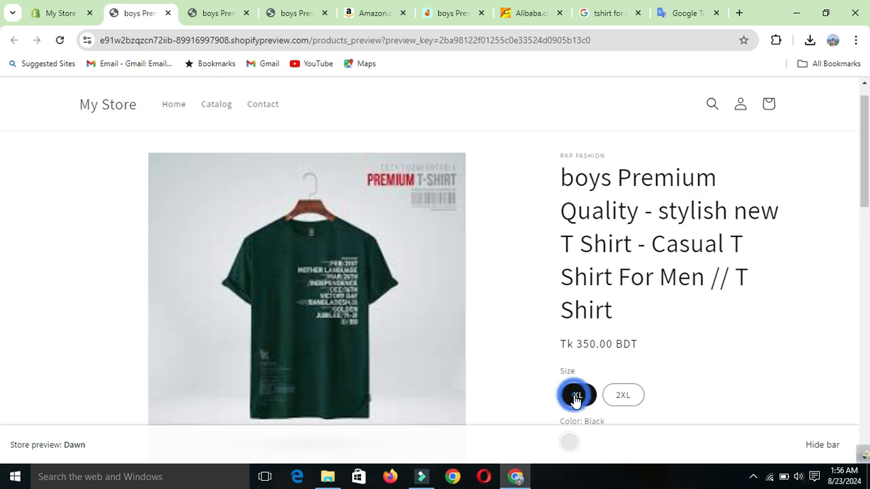
left_click_drag(866, 203, 866, 231)
left_click(563, 364)
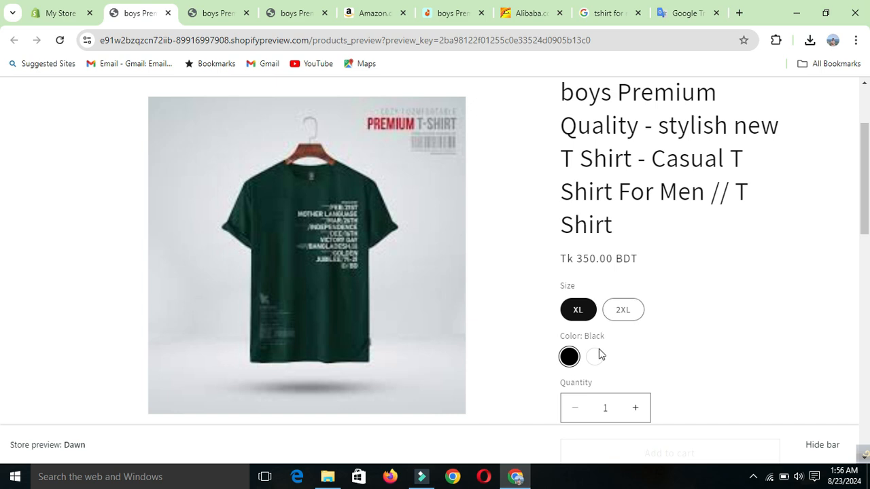
left_click(625, 316)
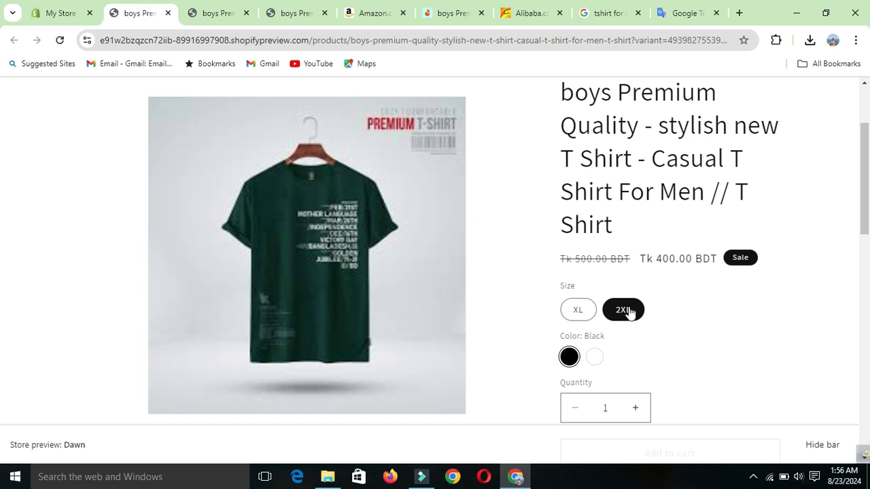
left_click(597, 364)
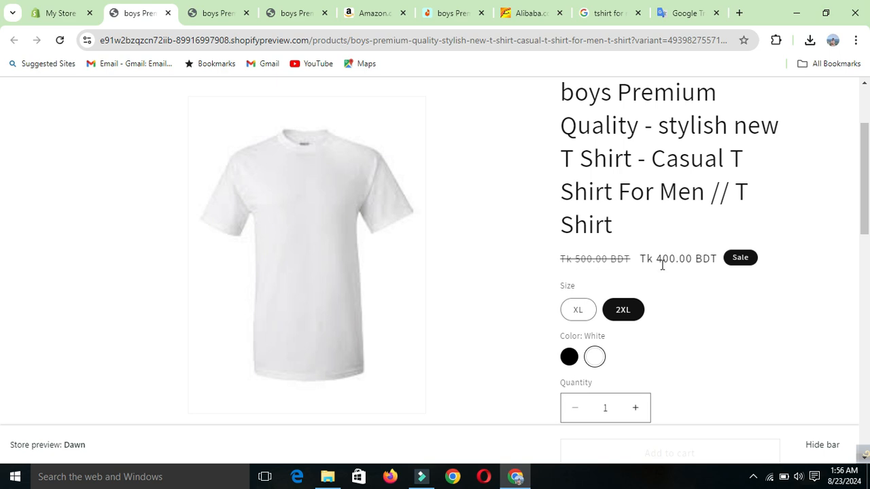
left_click(578, 314)
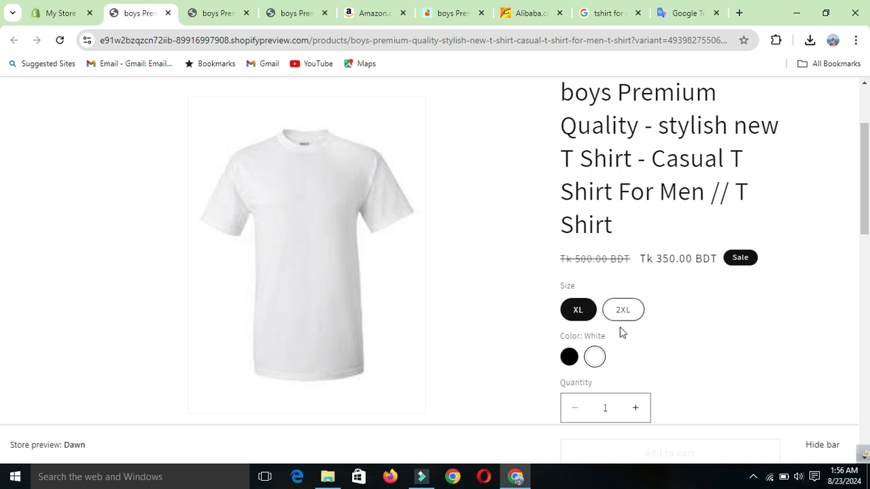
left_click(596, 358)
left_click(429, 481)
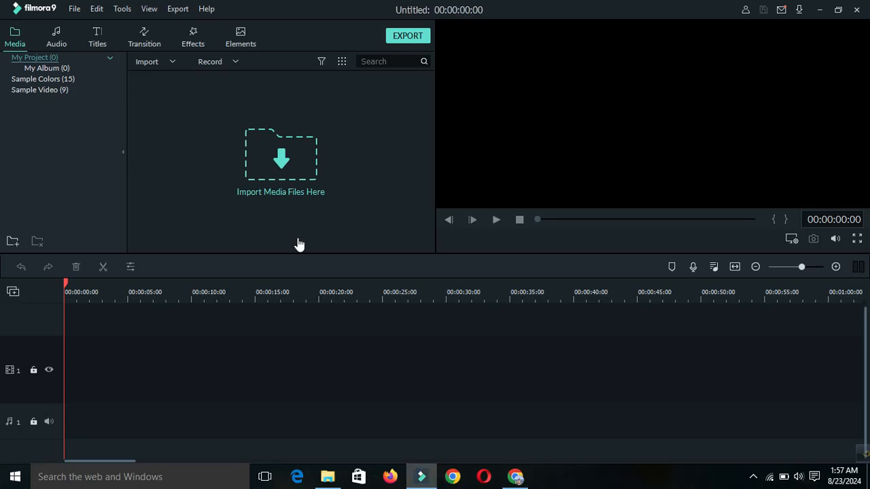
left_click(236, 62)
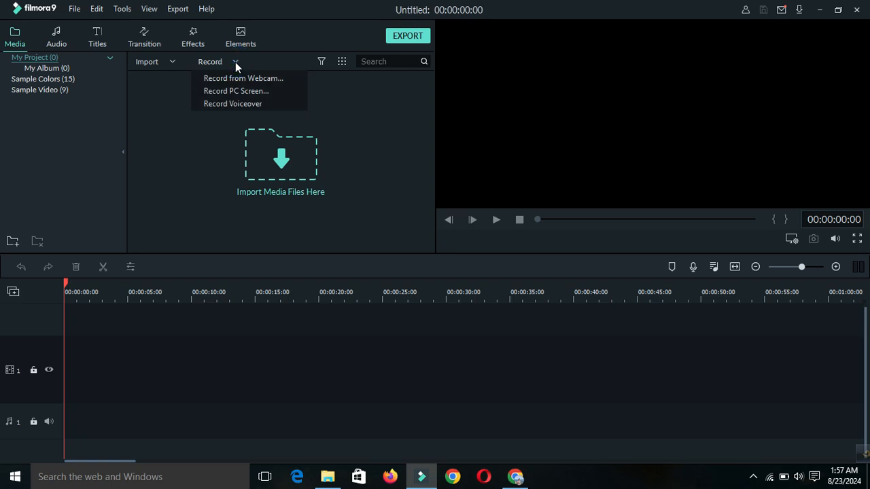